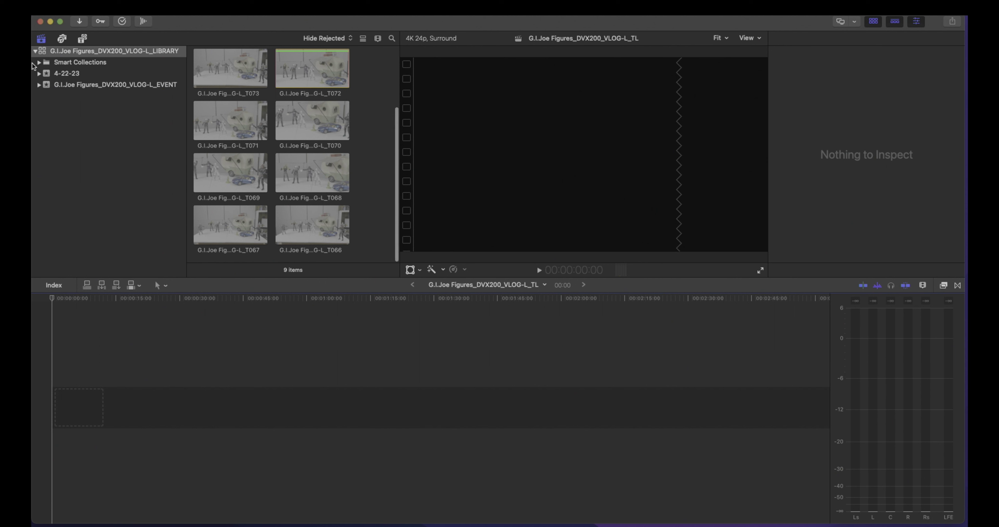
Append clip T072 to the G.I.Joe Figures timeline, park the playhead at 23:03, and select the clip
{"action": "left_click", "coordinate": [313, 70]}
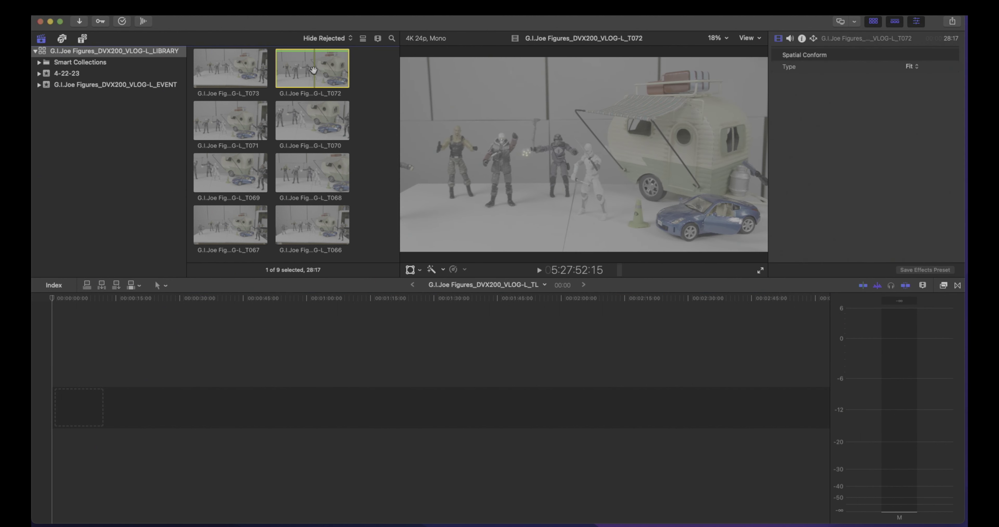
{"action": "key", "text": "e"}
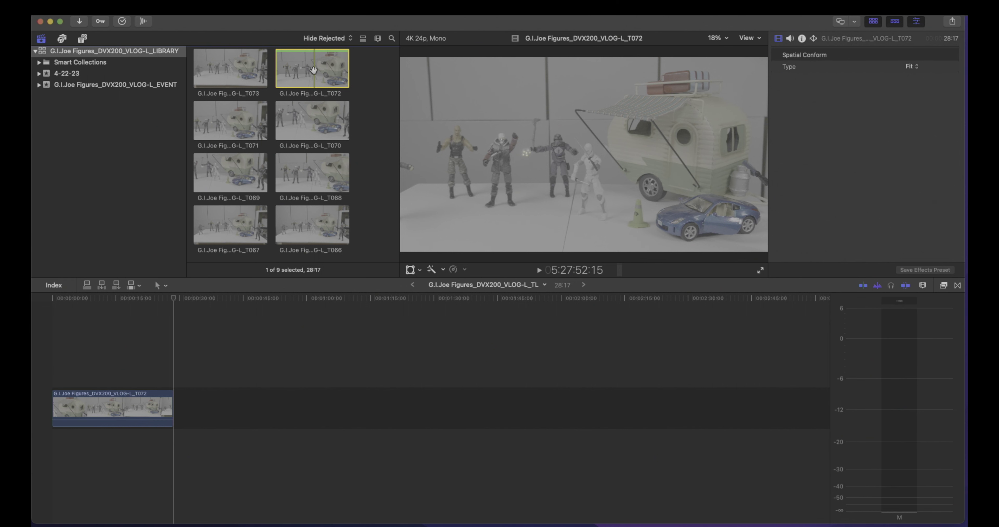
{"action": "left_click", "coordinate": [174, 302]}
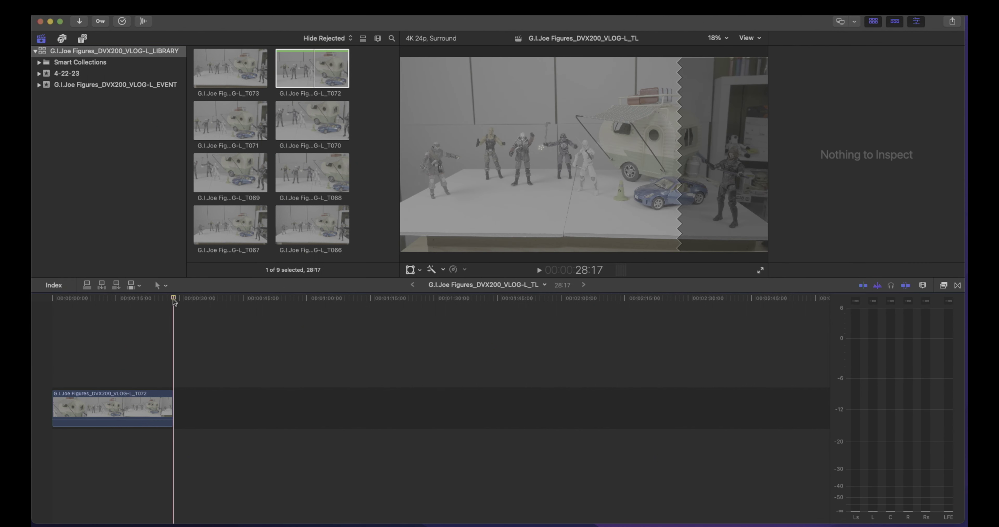
{"action": "left_click_drag", "start_coordinate": [174, 302], "coordinate": [151, 302]}
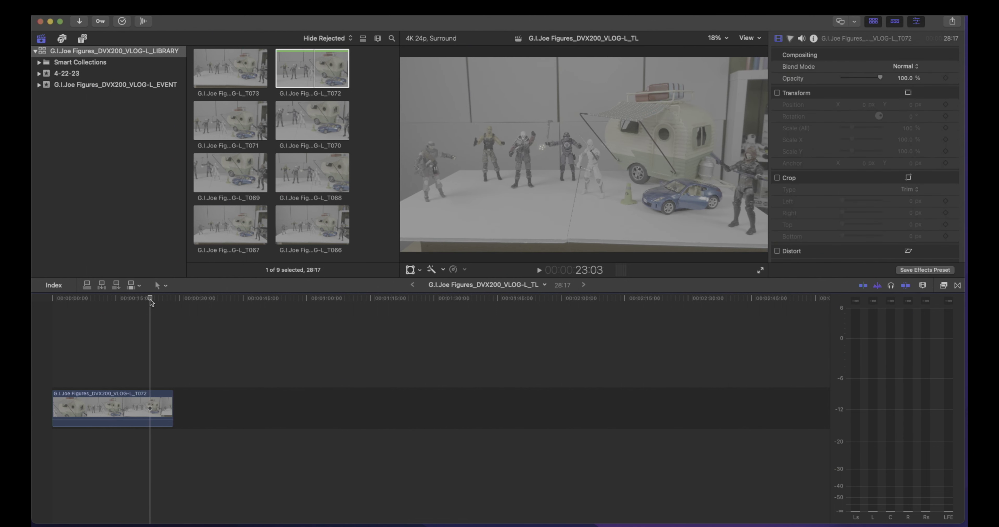
{"action": "left_click", "coordinate": [149, 394]}
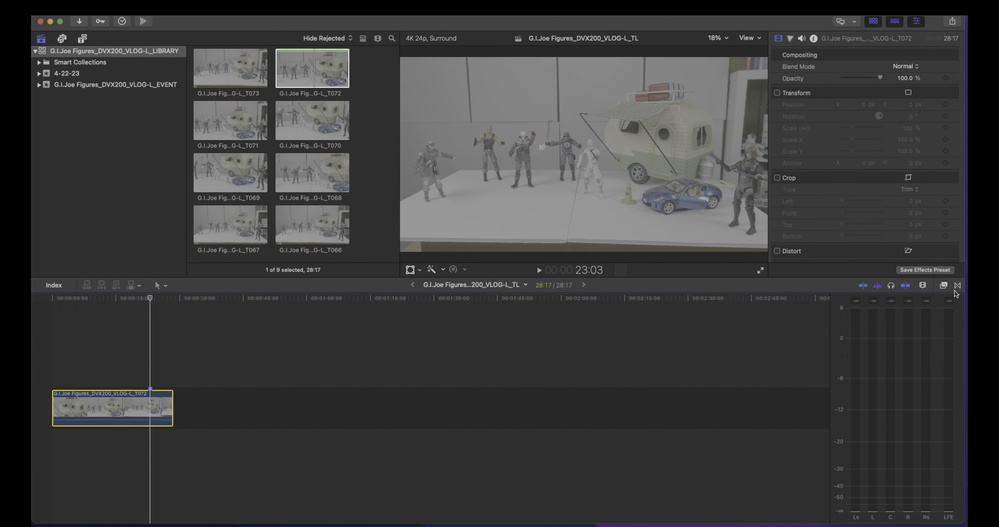
Drag the Color Board effect from the Effects browser onto the T072 clip
{"action": "left_click", "coordinate": [942, 286]}
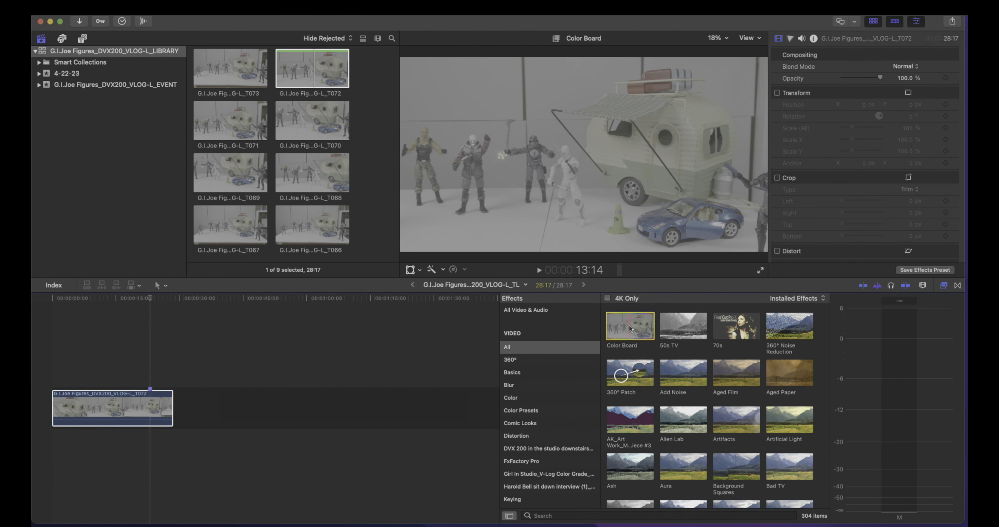
{"action": "mouse_move", "coordinate": [628, 329]}
{"action": "left_mouse_down"}
{"action": "mouse_move", "coordinate": [193, 382]}
{"action": "mouse_move", "coordinate": [112, 407]}
{"action": "left_mouse_up"}
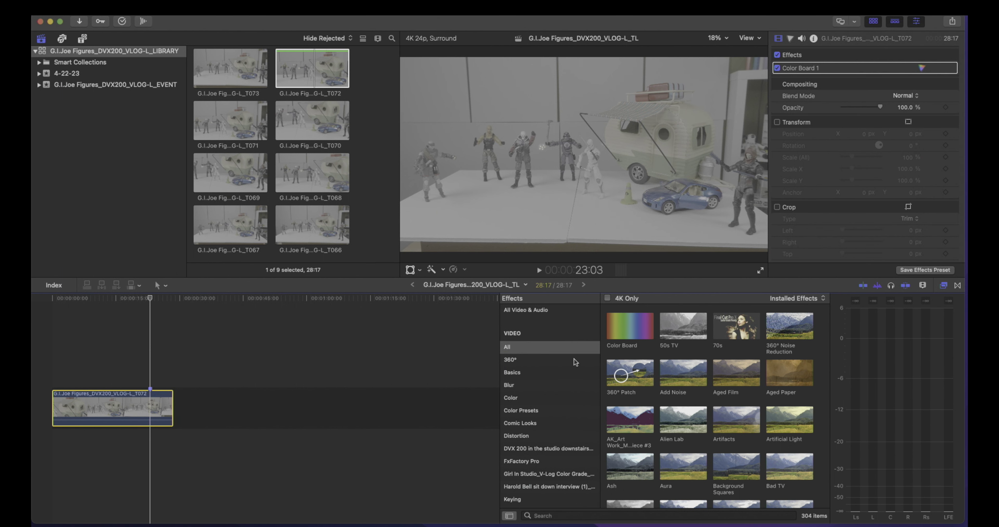
Search effects for 'lut' and apply Custom LUT to the T072 clip
{"action": "left_click", "coordinate": [551, 515]}
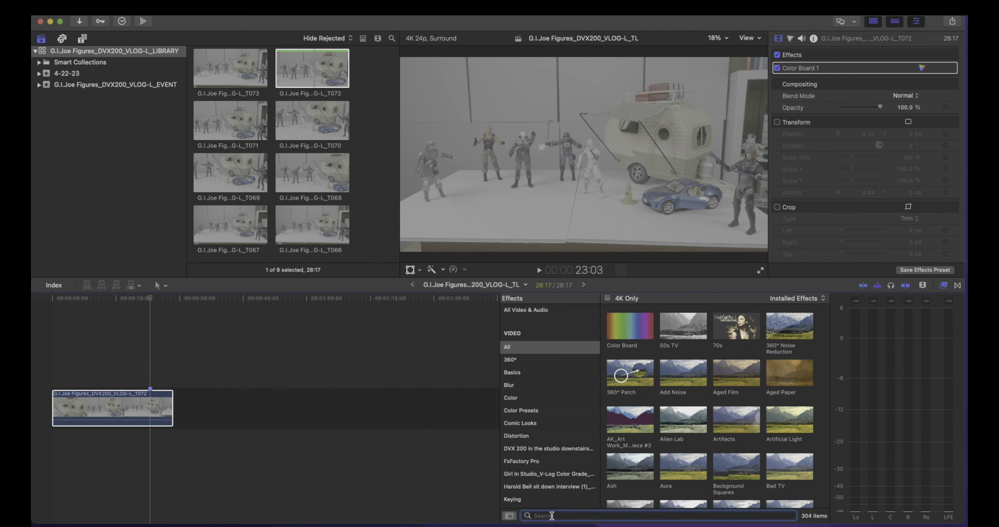
{"action": "type", "text": "lut"}
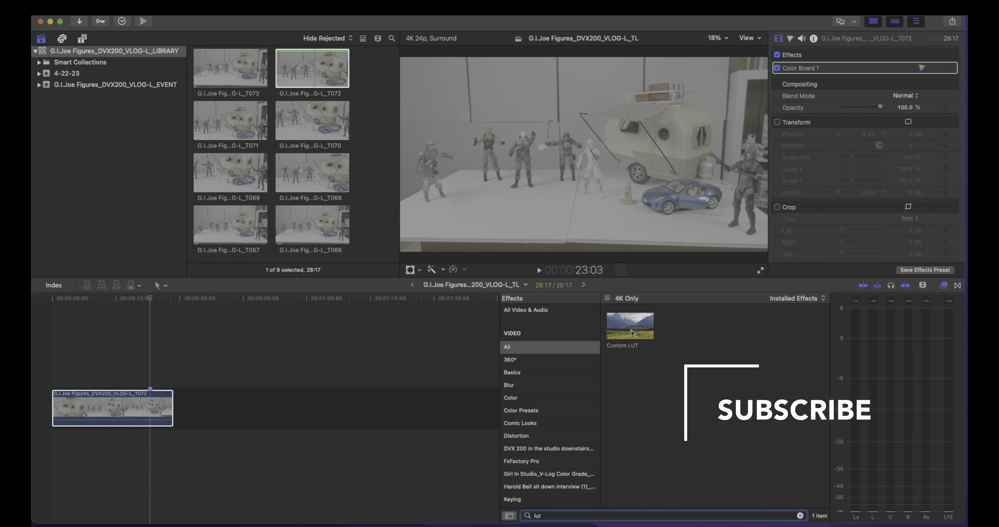
{"action": "left_click", "coordinate": [640, 326]}
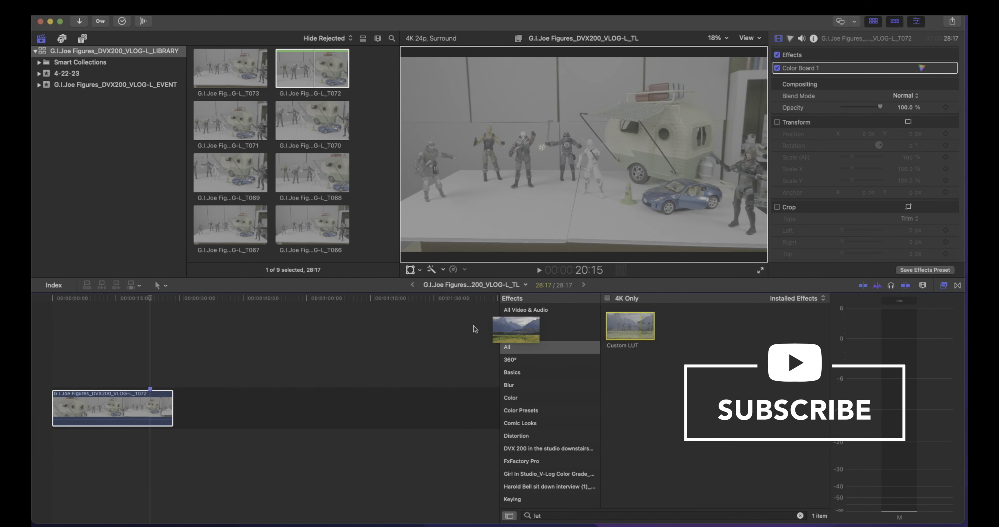
{"action": "left_click_drag", "start_coordinate": [640, 326], "coordinate": [118, 410]}
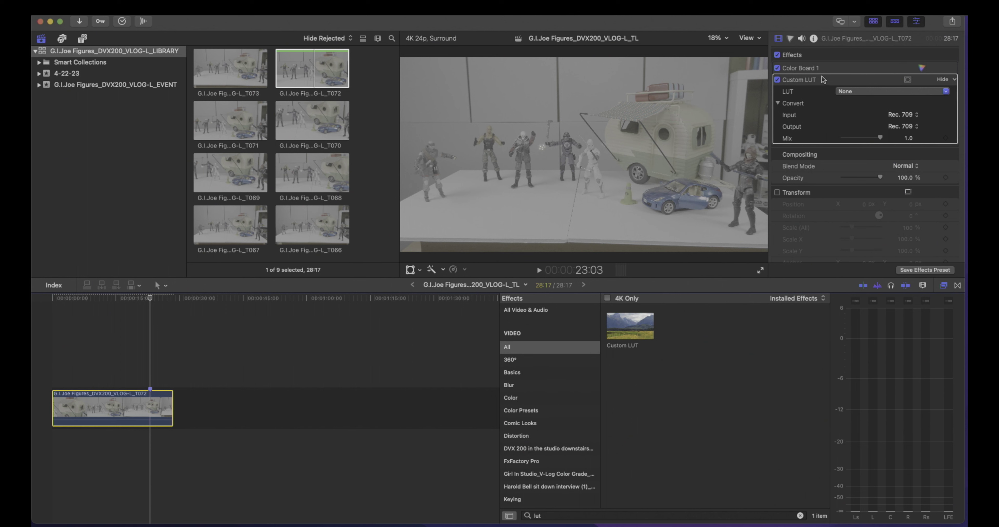
Move Custom LUT above Color Board, choose the VLog_to_V709_forV35_ver100 LUT, and hide the library
{"action": "left_click_drag", "start_coordinate": [823, 78], "coordinate": [832, 67]}
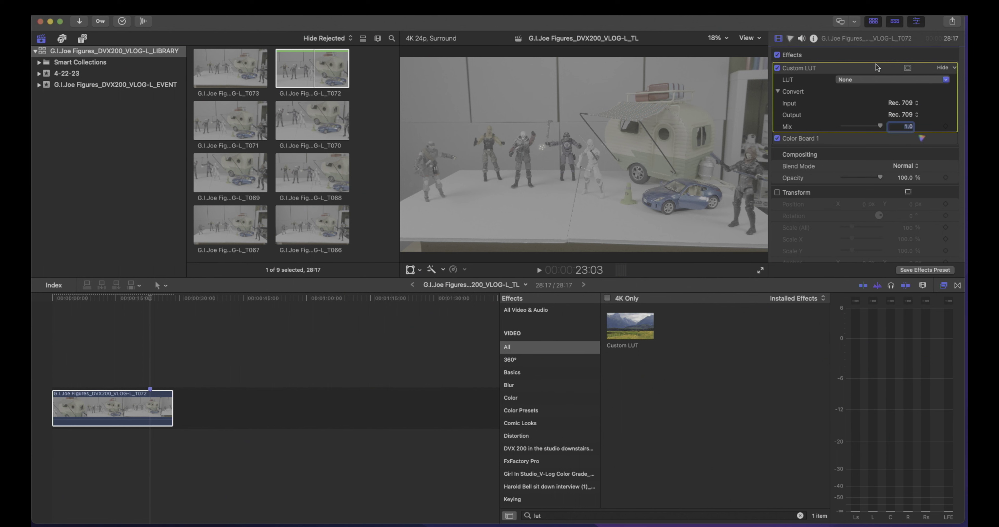
{"action": "left_click", "coordinate": [946, 80]}
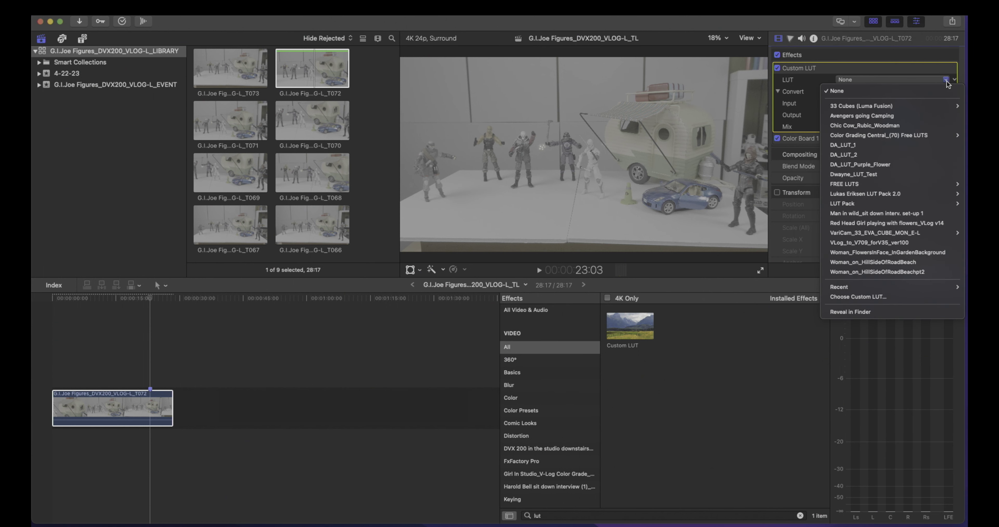
{"action": "left_click", "coordinate": [882, 243]}
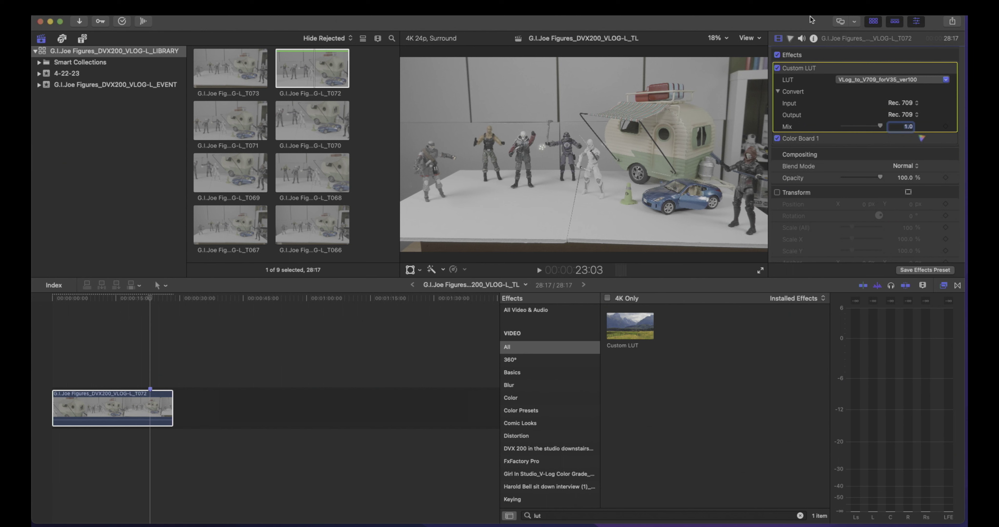
{"action": "left_click", "coordinate": [873, 21]}
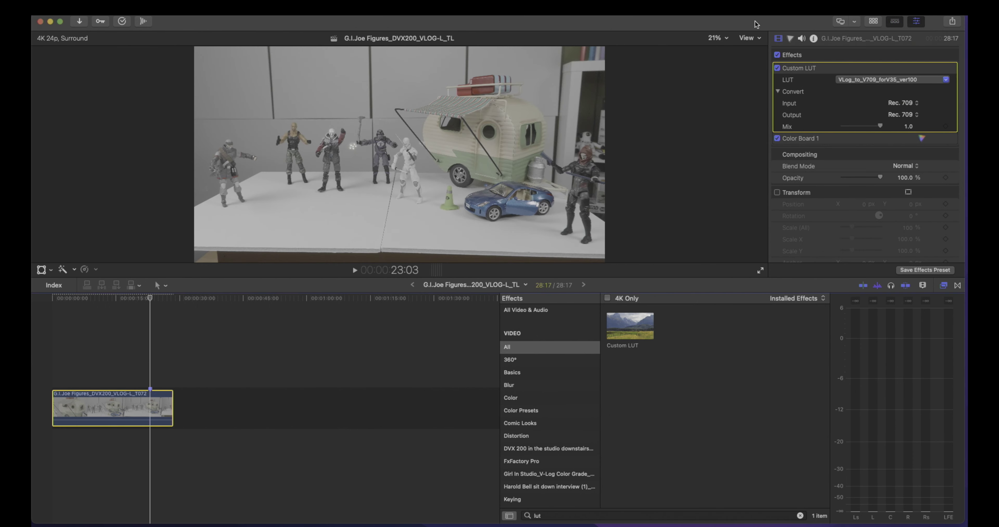
Show the video scopes as a Luma-only waveform instead of the RGB Parade
{"action": "left_click", "coordinate": [759, 38]}
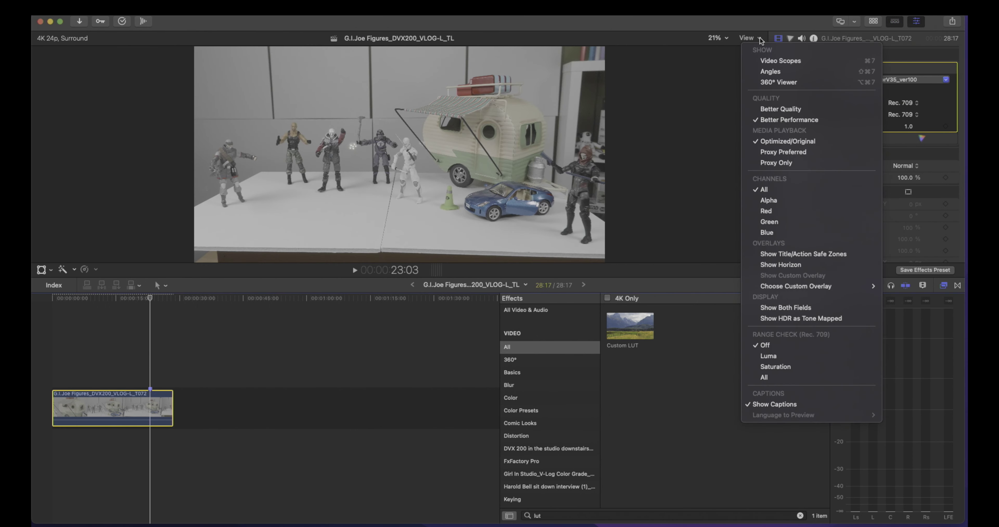
{"action": "left_click", "coordinate": [761, 61]}
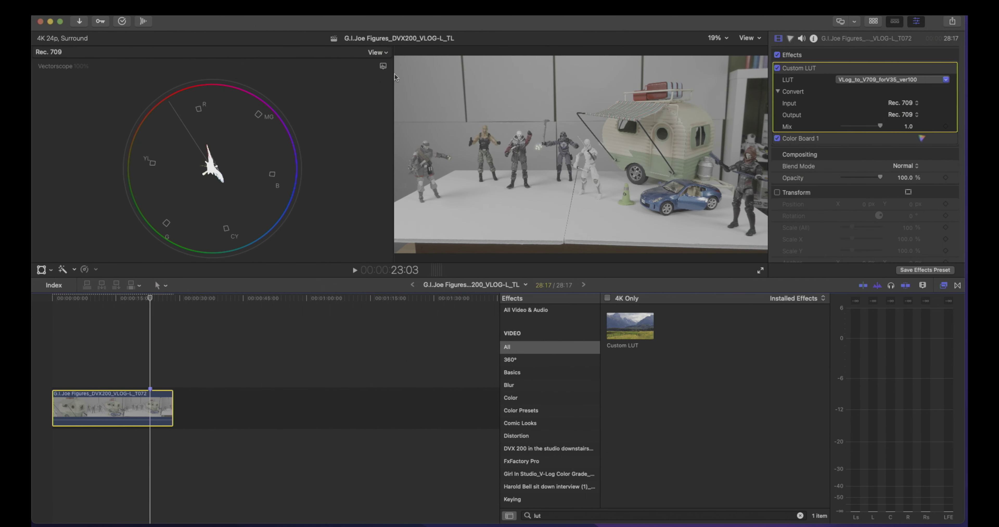
{"action": "left_click", "coordinate": [383, 67]}
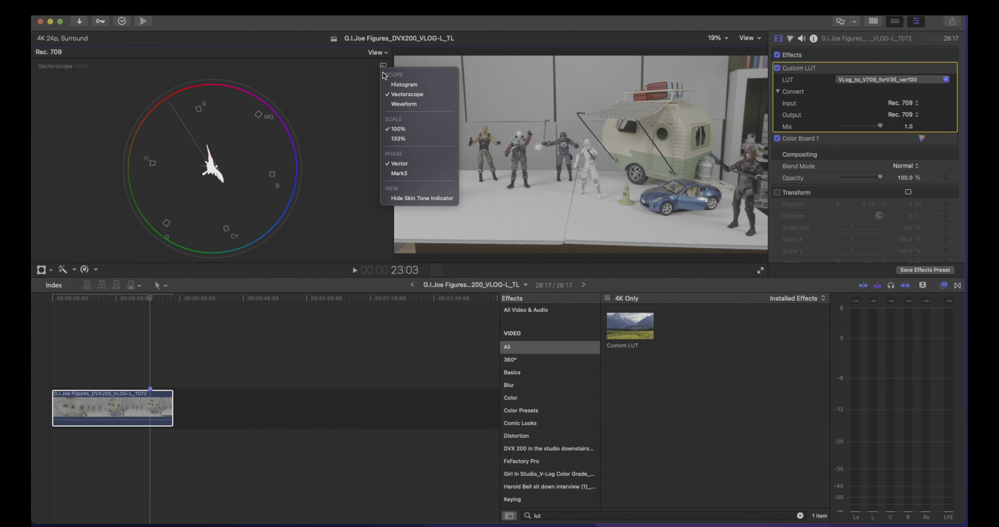
{"action": "left_click", "coordinate": [401, 107]}
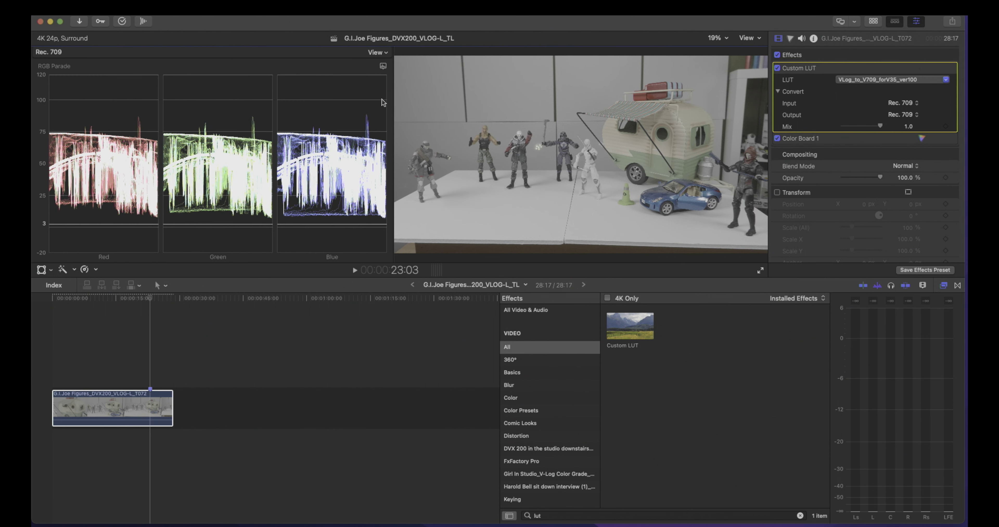
{"action": "left_click", "coordinate": [383, 66]}
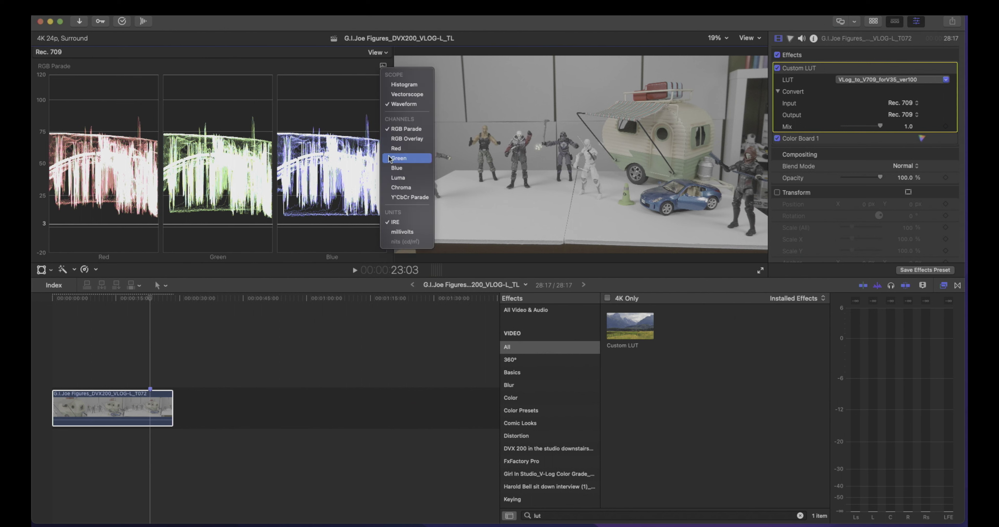
{"action": "left_click", "coordinate": [397, 177]}
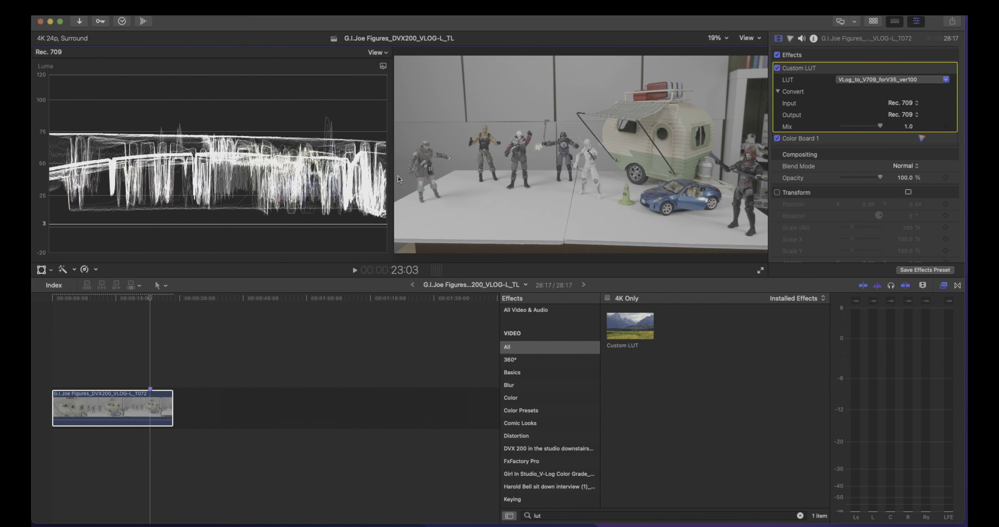
{"action": "left_click", "coordinate": [155, 393]}
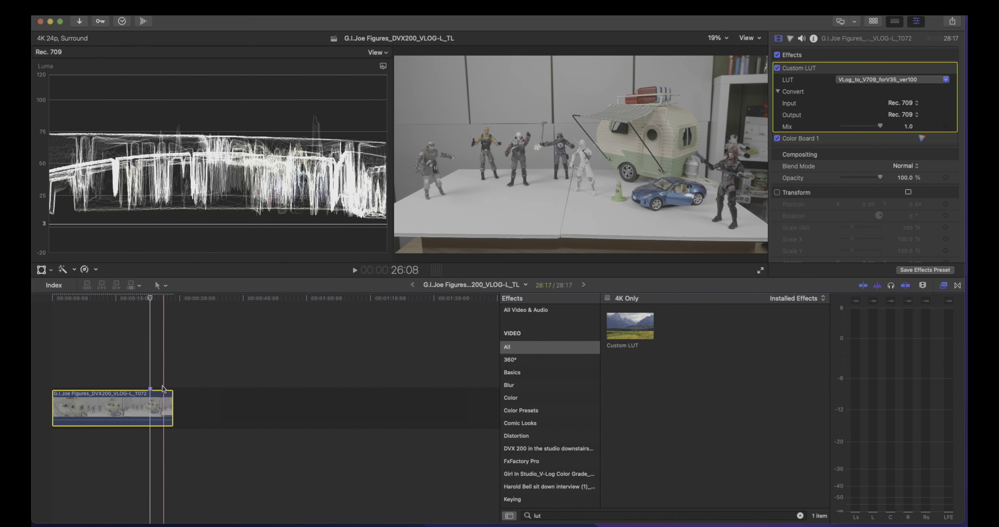
{"action": "key", "text": "super+shift+a"}
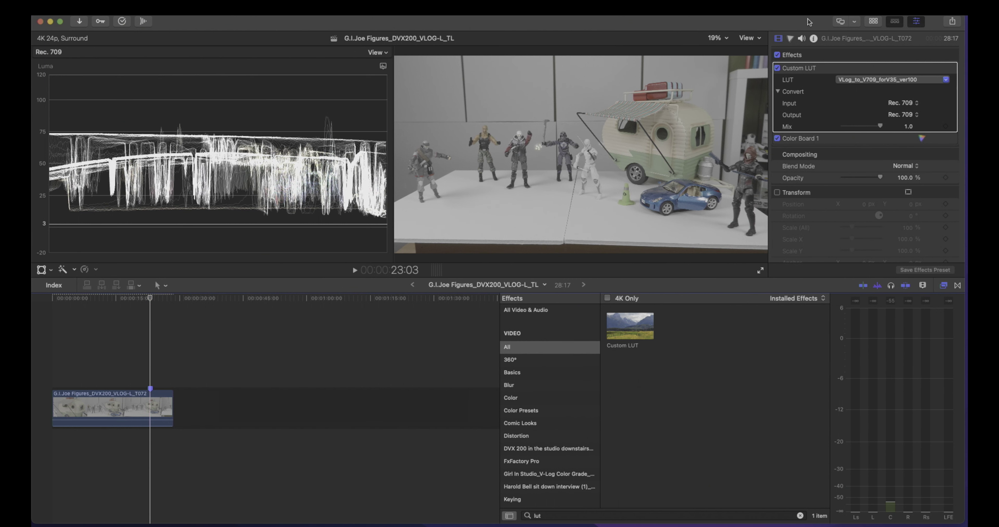
Add a Color Wheels correction that lowers Shadows brightness and slightly raises Highlights
{"action": "left_click", "coordinate": [790, 39]}
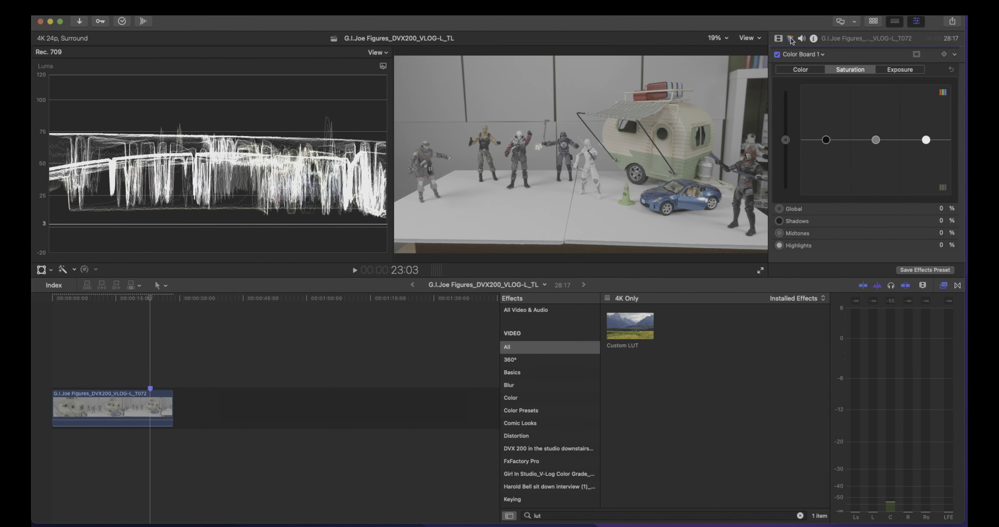
{"action": "left_click", "coordinate": [823, 55]}
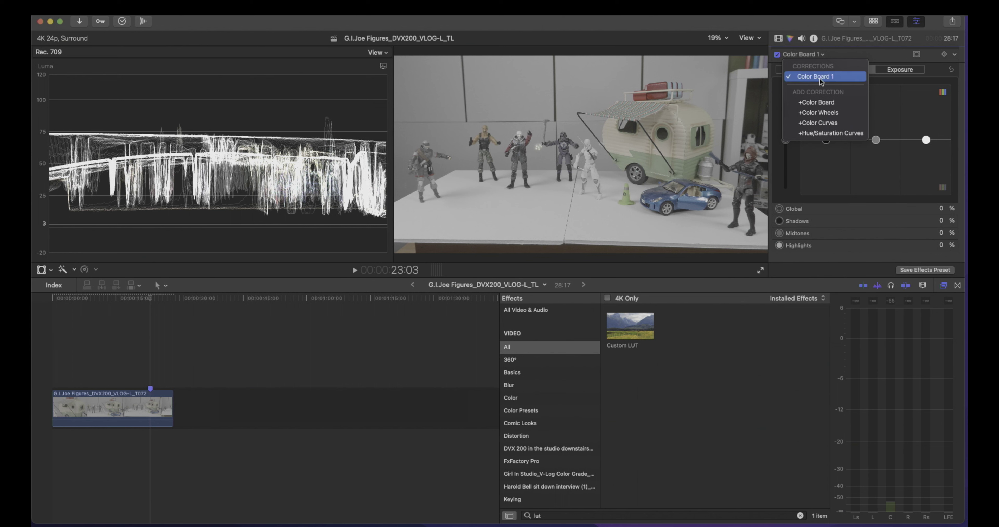
{"action": "left_click", "coordinate": [826, 110]}
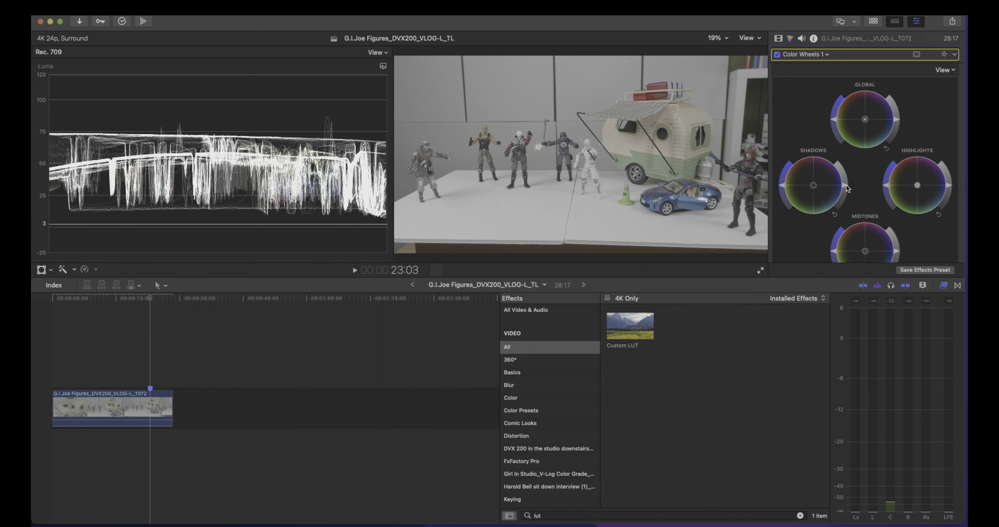
{"action": "left_click_drag", "start_coordinate": [846, 185], "coordinate": [844, 189]}
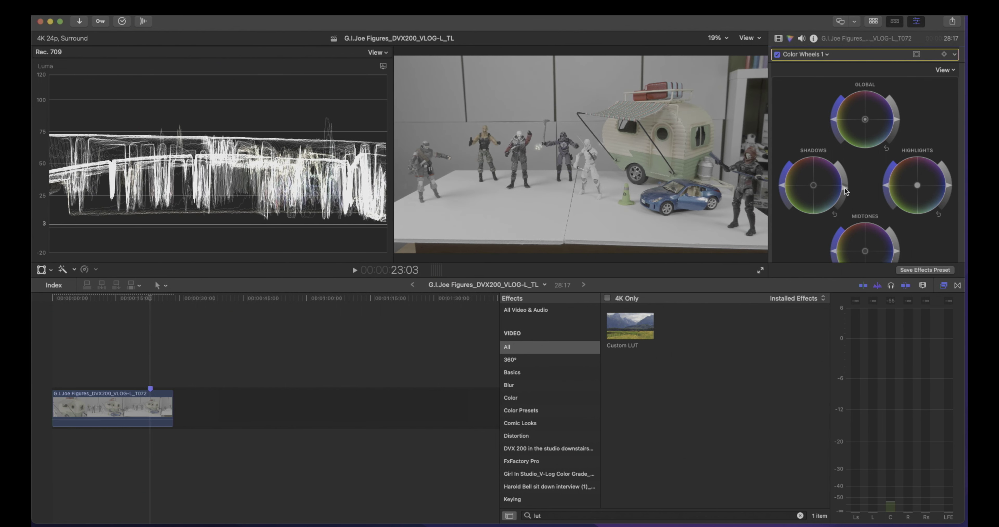
{"action": "left_click_drag", "start_coordinate": [844, 188], "coordinate": [844, 193]}
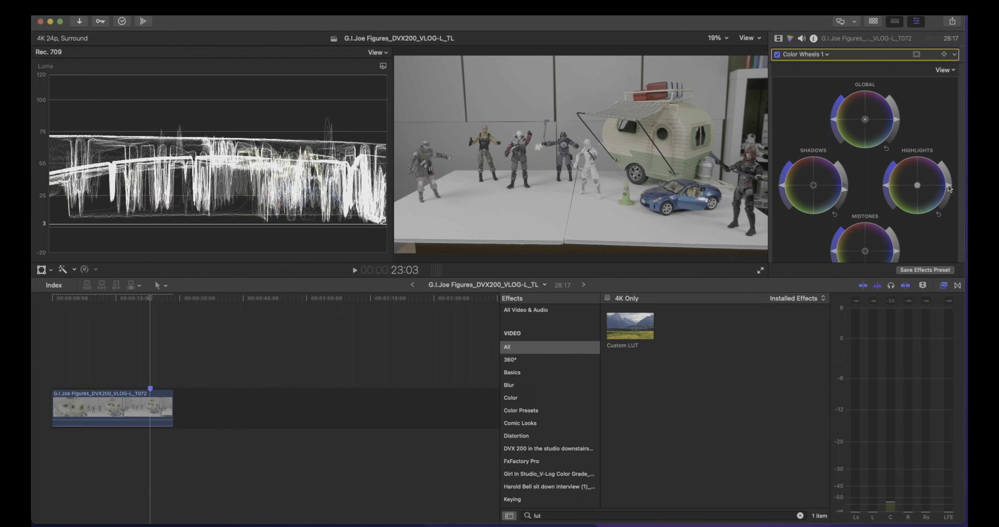
{"action": "left_click_drag", "start_coordinate": [948, 183], "coordinate": [947, 175]}
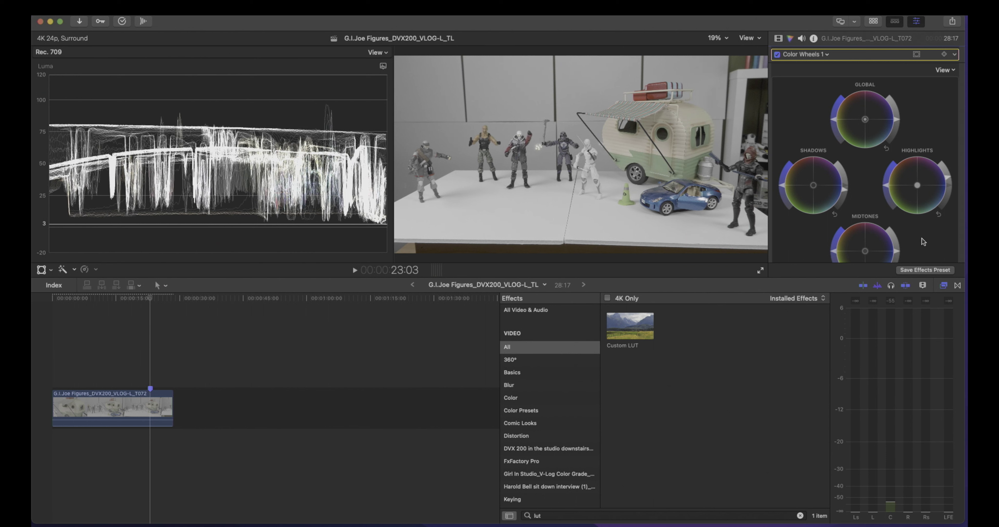
{"action": "scroll", "coordinate": [920, 238], "scroll_direction": "down", "scroll_amount": 2}
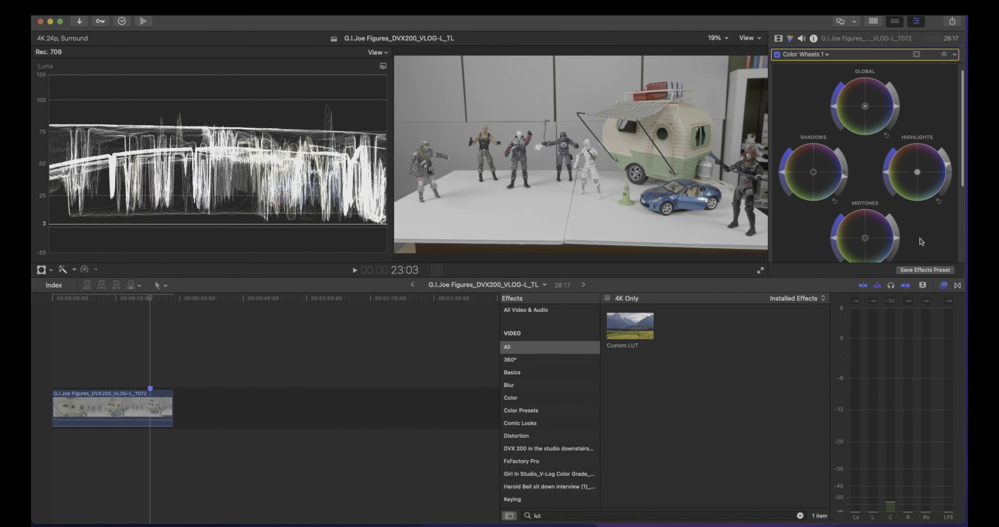
{"action": "scroll", "coordinate": [919, 238], "scroll_direction": "down", "scroll_amount": 1}
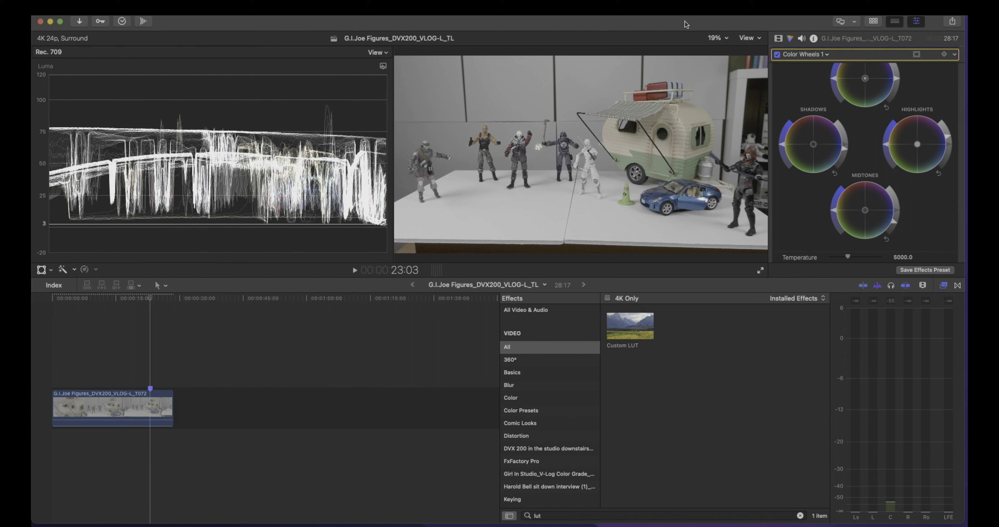
{"action": "left_click", "coordinate": [777, 39]}
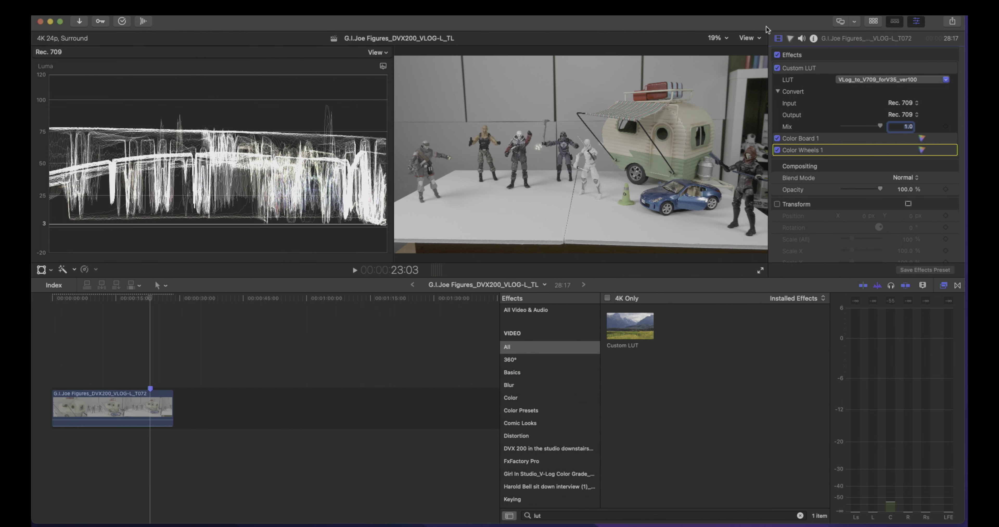
Add a second Color Board correction to the T072 clip
{"action": "left_click", "coordinate": [790, 39]}
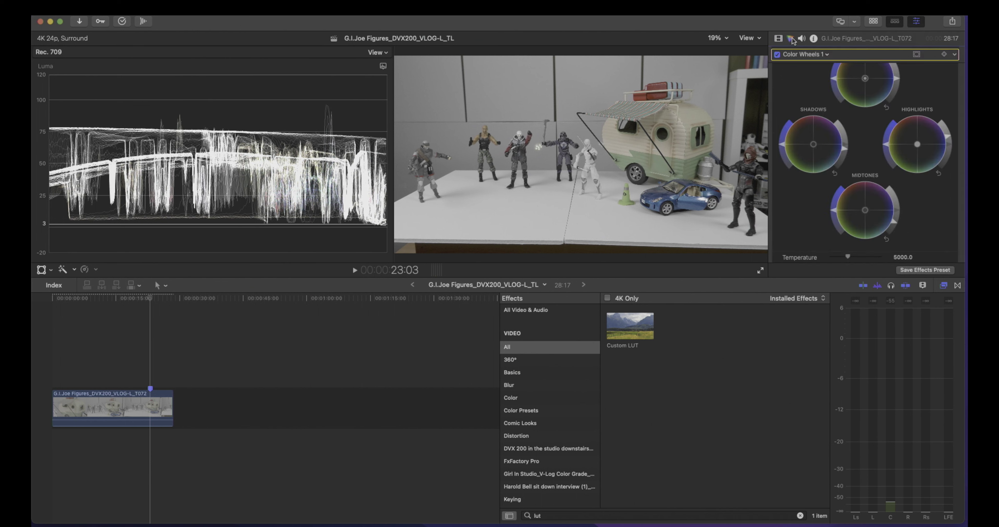
{"action": "left_click", "coordinate": [828, 56]}
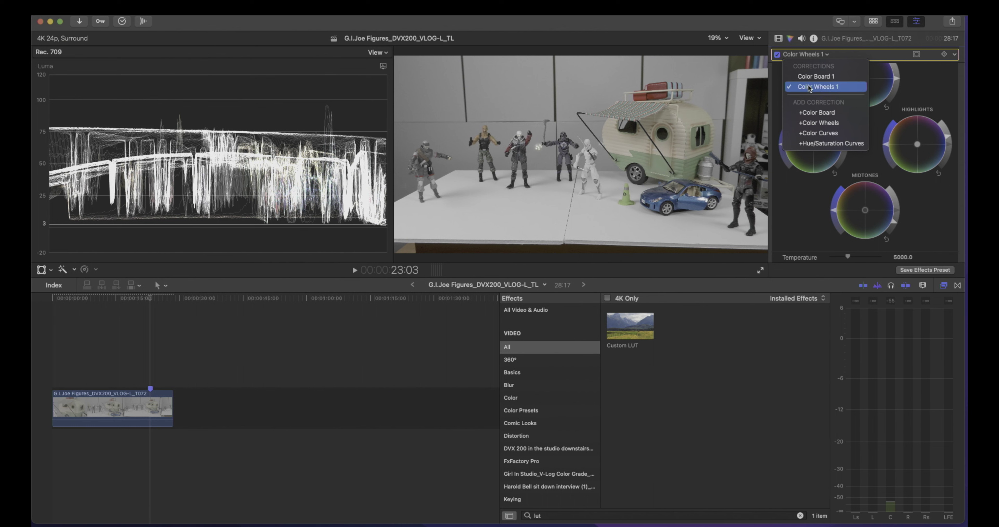
{"action": "left_click", "coordinate": [814, 112]}
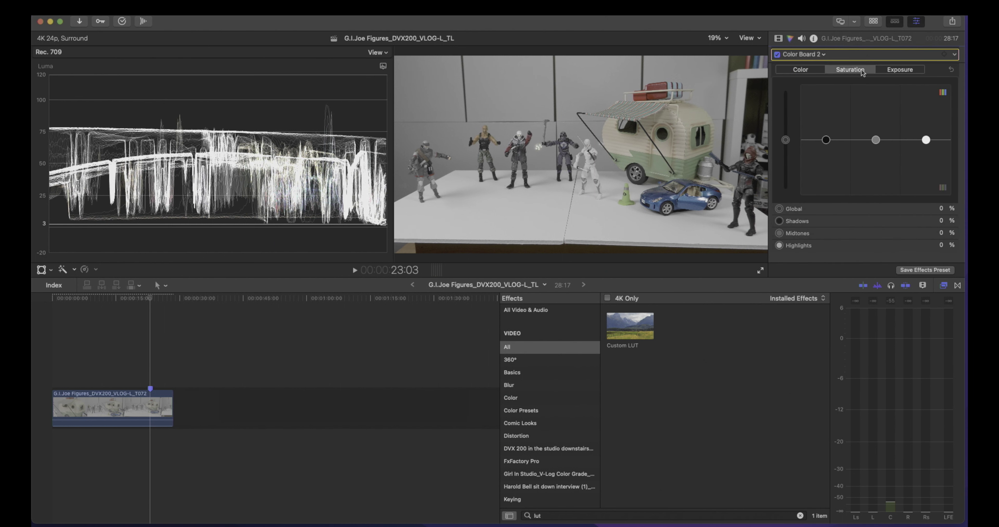
Set Color Board 2 saturation: highlights 98%, midtones 17%, shadows 1%
{"action": "left_click", "coordinate": [925, 140]}
{"action": "left_click_drag", "start_coordinate": [927, 135], "coordinate": [930, 86]}
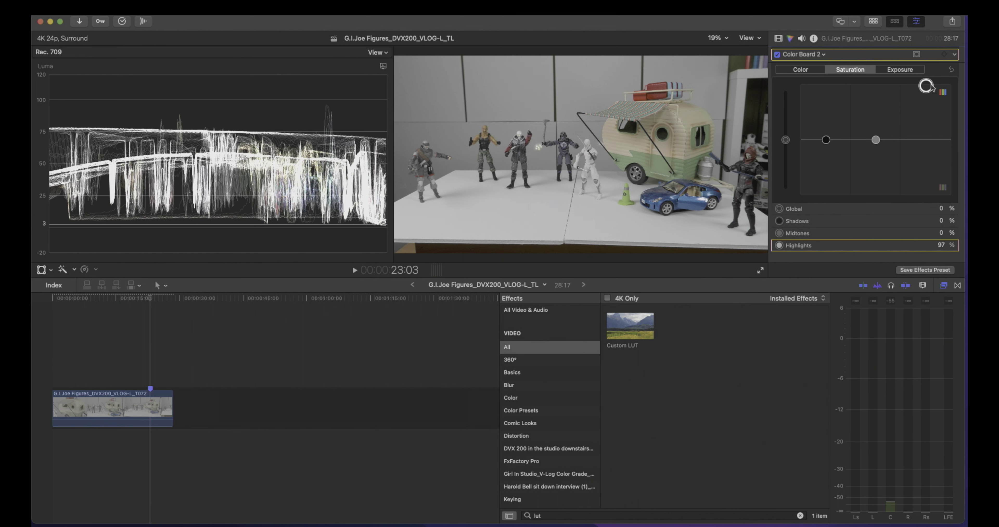
{"action": "left_click_drag", "start_coordinate": [926, 85], "coordinate": [926, 85]}
{"action": "left_click", "coordinate": [876, 140]}
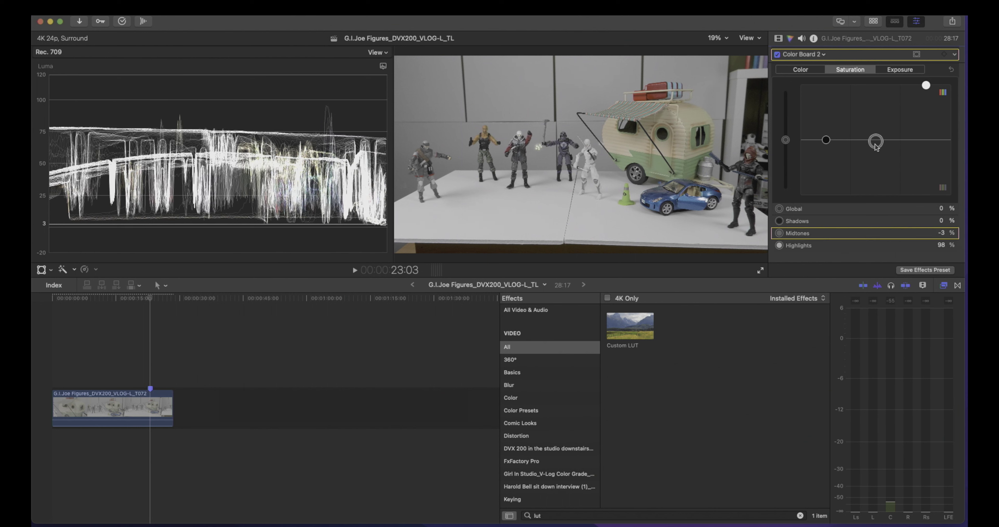
{"action": "mouse_move", "coordinate": [874, 142]}
{"action": "left_mouse_down"}
{"action": "mouse_move", "coordinate": [875, 184]}
{"action": "mouse_move", "coordinate": [874, 135]}
{"action": "mouse_move", "coordinate": [826, 147]}
{"action": "mouse_move", "coordinate": [825, 185]}
{"action": "mouse_move", "coordinate": [825, 152]}
{"action": "left_mouse_up"}
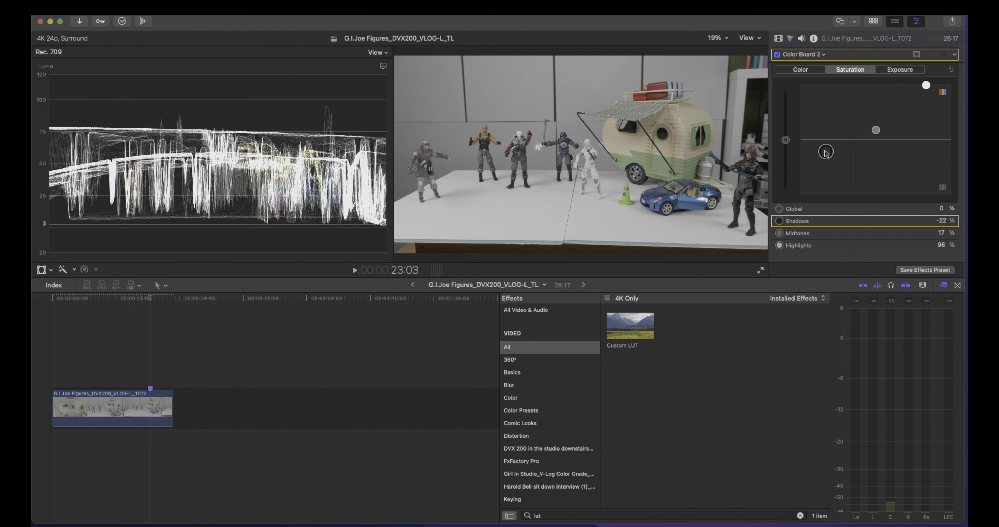
{"action": "left_click_drag", "start_coordinate": [825, 152], "coordinate": [827, 141]}
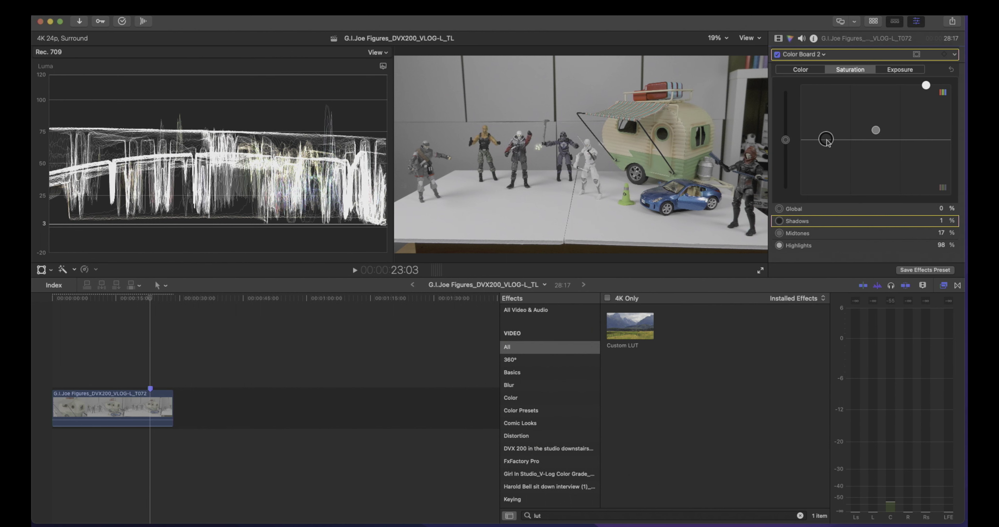
{"action": "left_click_drag", "start_coordinate": [826, 141], "coordinate": [826, 141]}
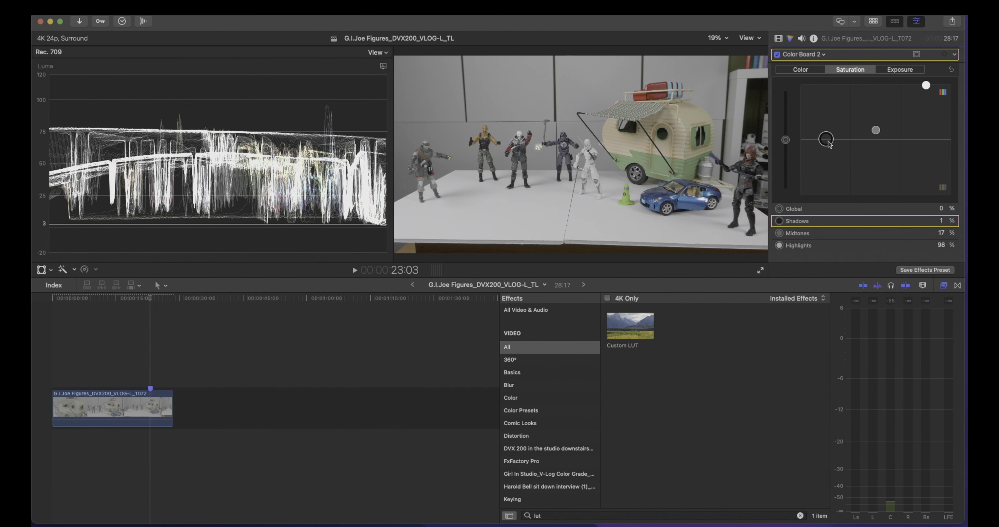
{"action": "left_click", "coordinate": [801, 71]}
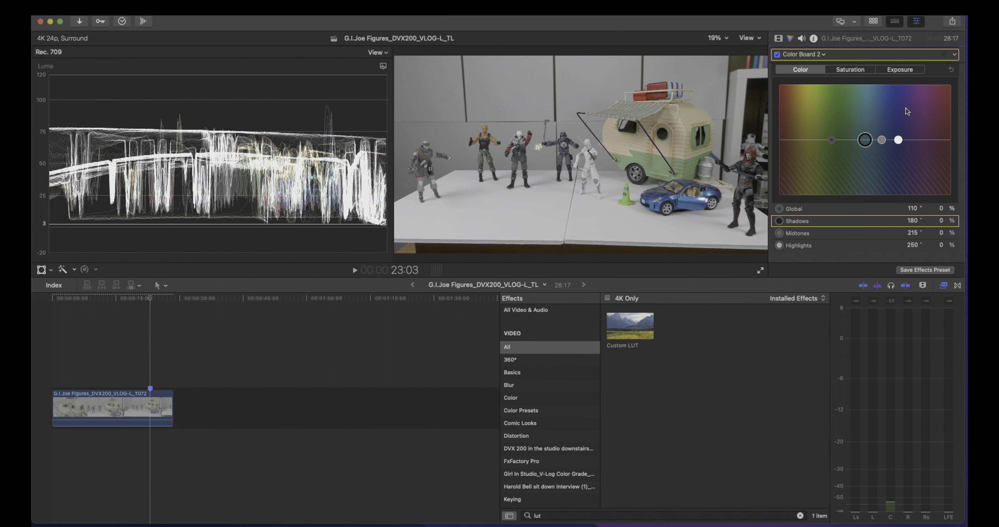
Tint the Color Board 2 midtones to 218° at about 14%
{"action": "left_click", "coordinate": [882, 140]}
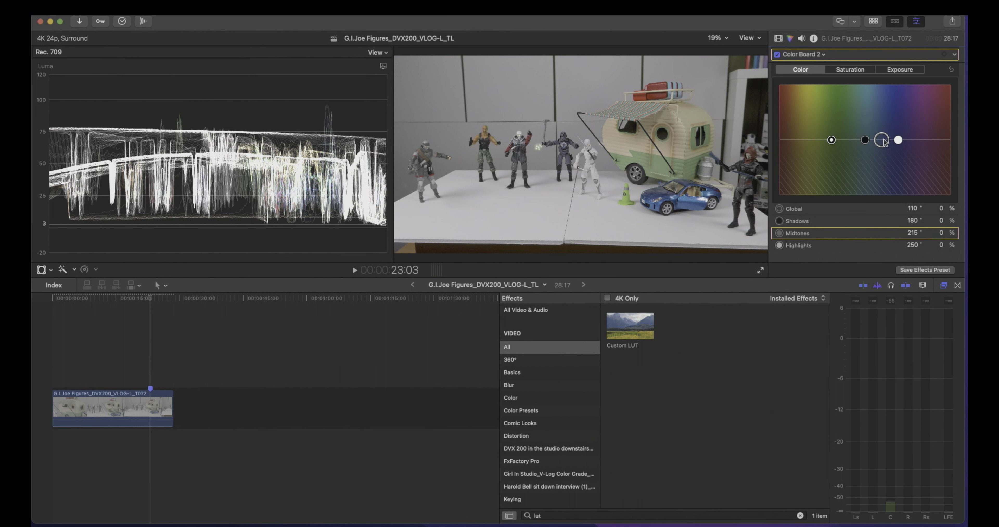
{"action": "left_click_drag", "start_coordinate": [883, 140], "coordinate": [883, 134]}
{"action": "left_click_drag", "start_coordinate": [884, 137], "coordinate": [884, 133]}
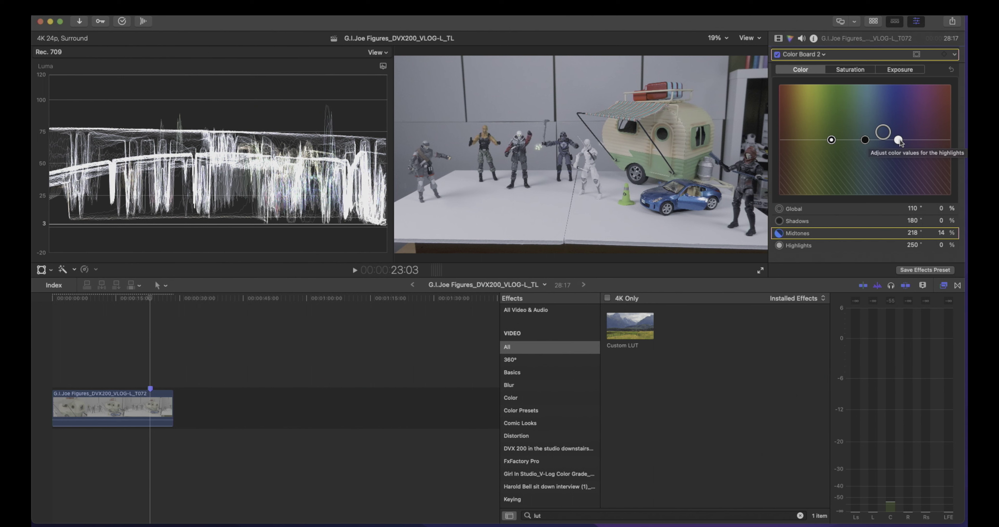
Try a global colour tint toward 90°, then reset it so global colour stays neutral
{"action": "left_click", "coordinate": [831, 140]}
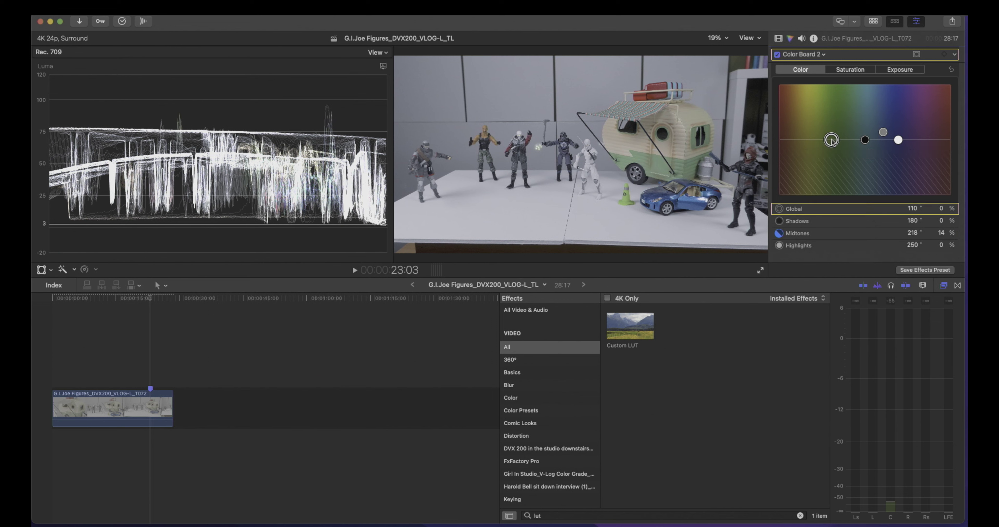
{"action": "left_click_drag", "start_coordinate": [831, 140], "coordinate": [832, 137]}
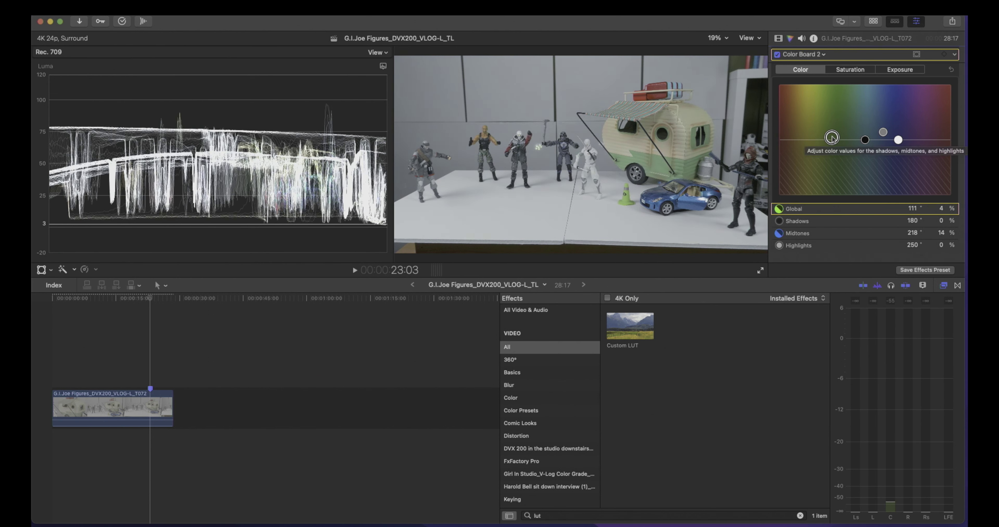
{"action": "left_click_drag", "start_coordinate": [831, 137], "coordinate": [831, 139]}
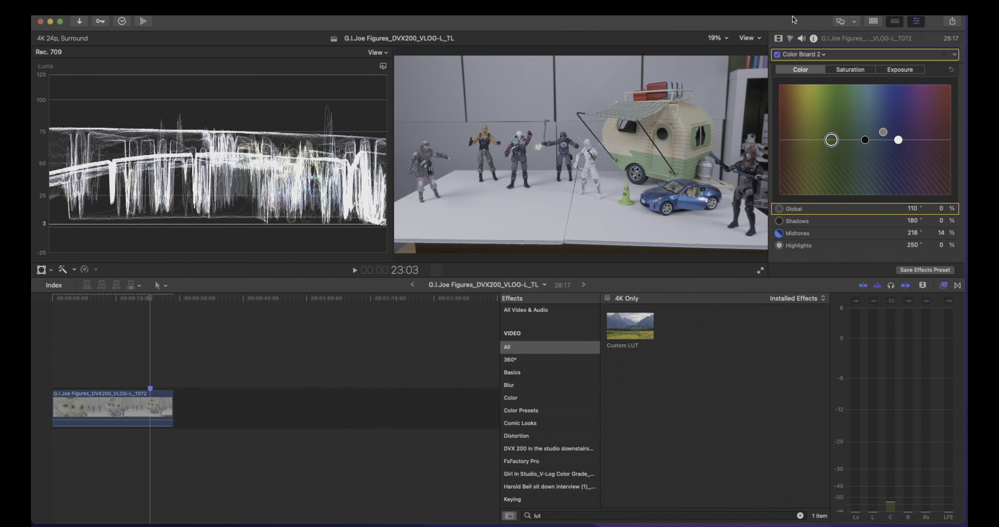
{"action": "left_click", "coordinate": [850, 70]}
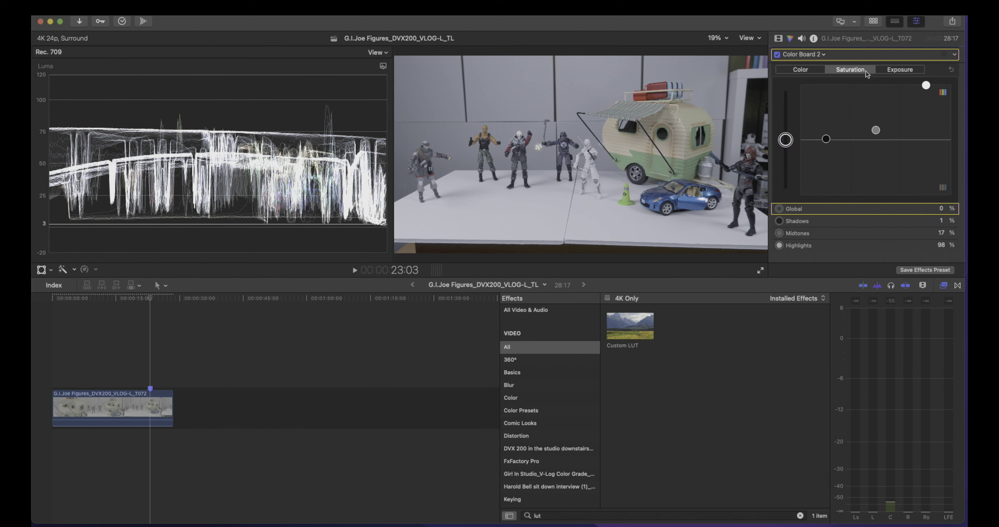
{"action": "left_click", "coordinate": [900, 71]}
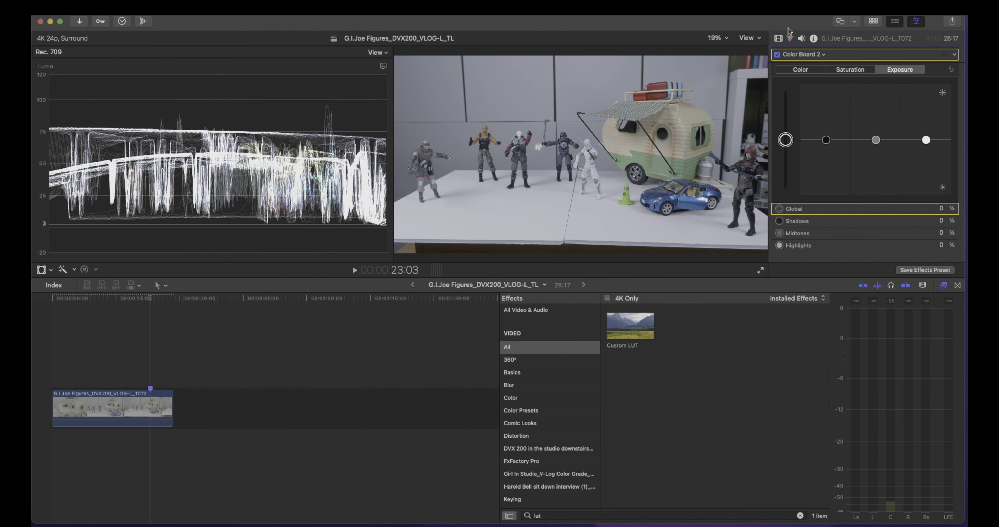
{"action": "left_click", "coordinate": [800, 70]}
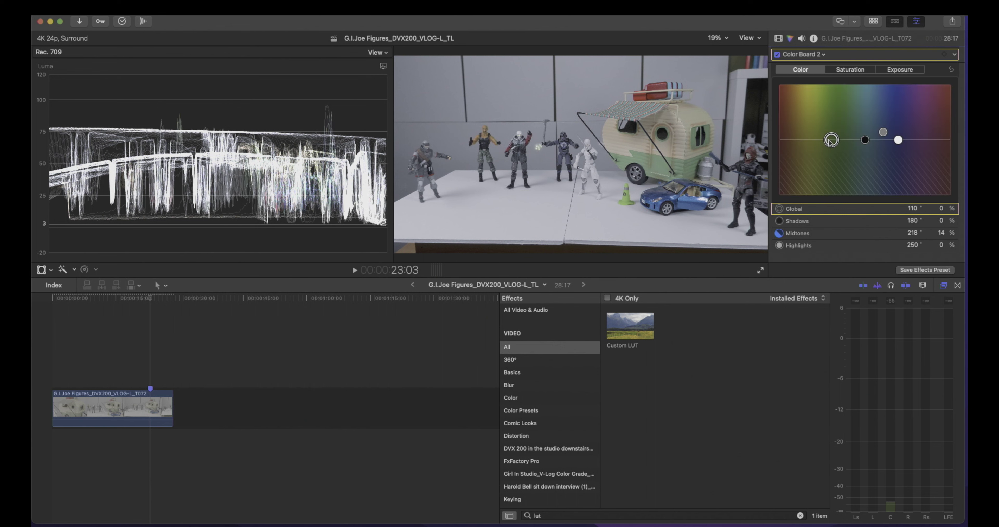
{"action": "left_click_drag", "start_coordinate": [831, 140], "coordinate": [820, 134]}
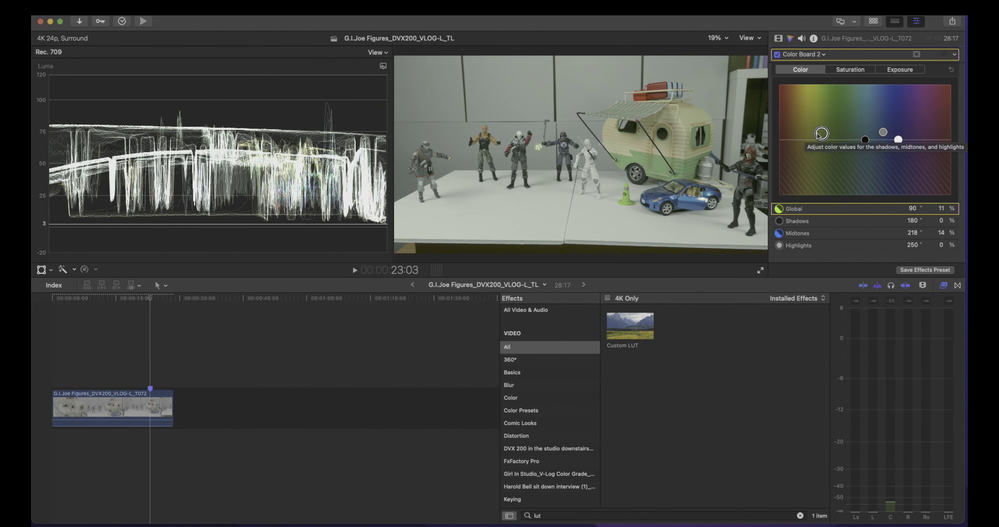
{"action": "key", "text": "Delete"}
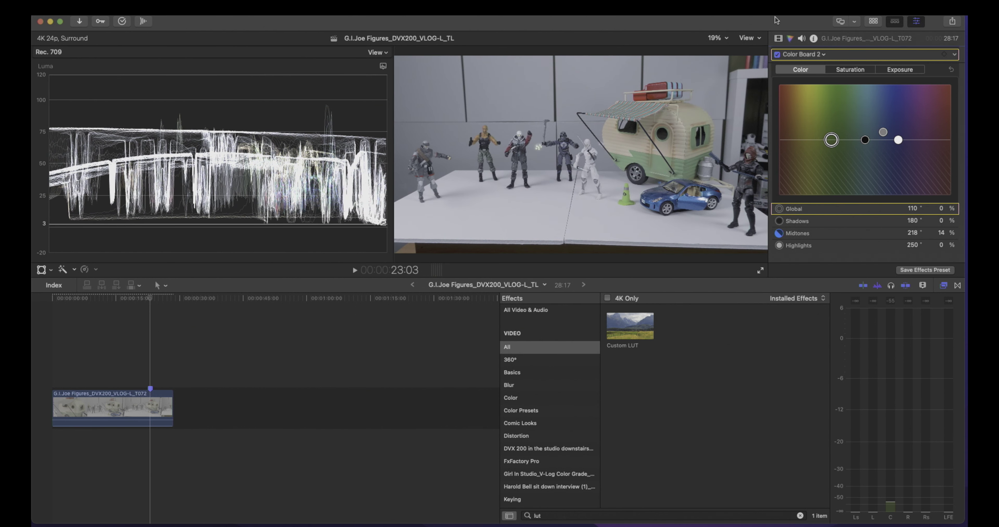
{"action": "left_click", "coordinate": [777, 39]}
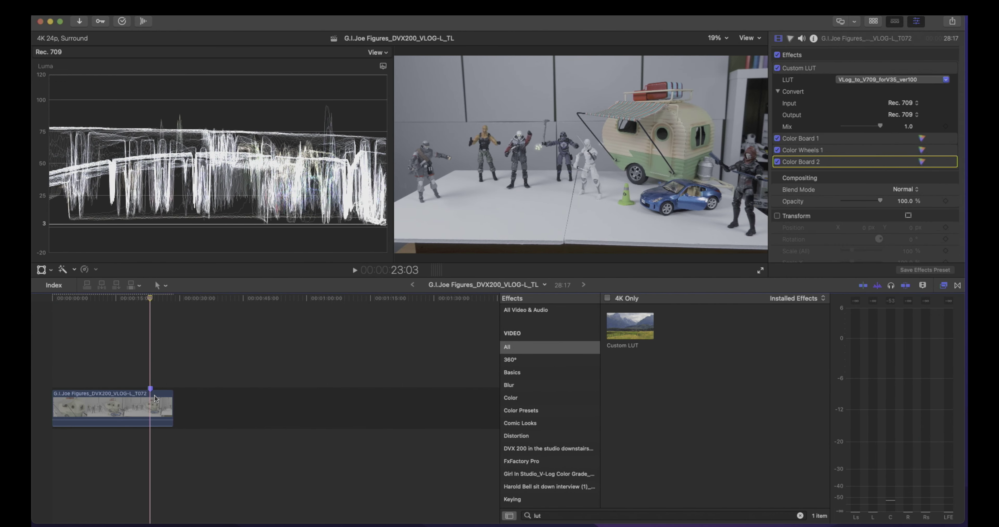
Switch the scope from luma waveform to Vectorscope and show the Masks effects category
{"action": "left_click", "coordinate": [154, 397]}
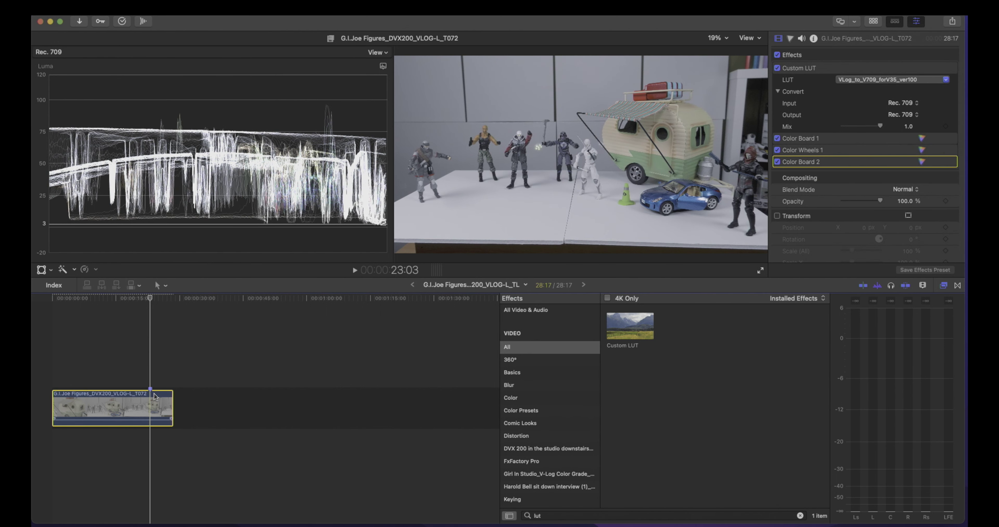
{"action": "left_click", "coordinate": [382, 67]}
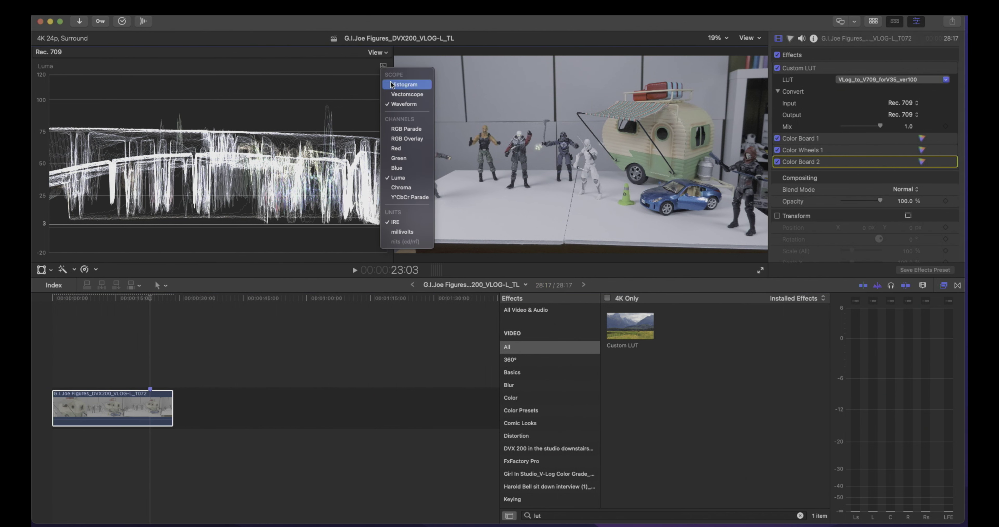
{"action": "left_click", "coordinate": [395, 95]}
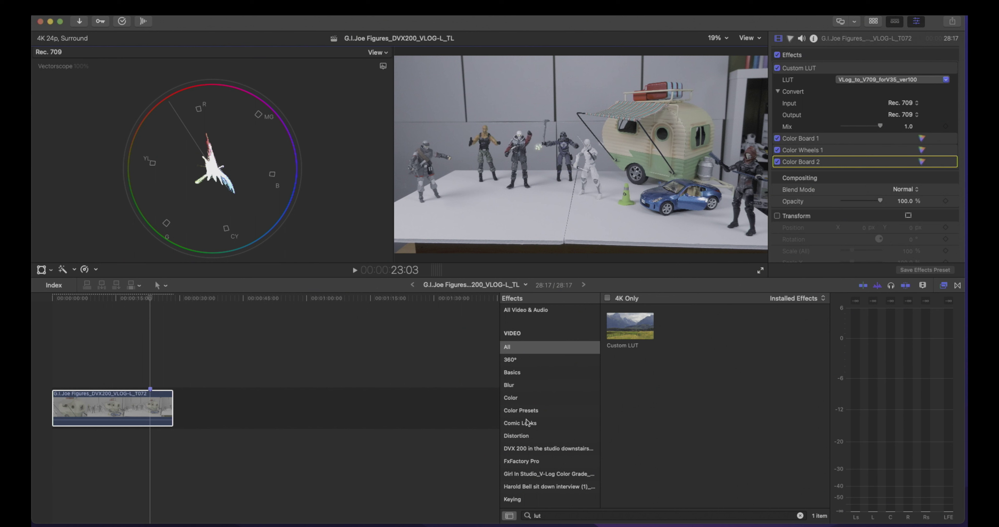
{"action": "scroll", "coordinate": [542, 441], "scroll_direction": "down", "scroll_amount": 5}
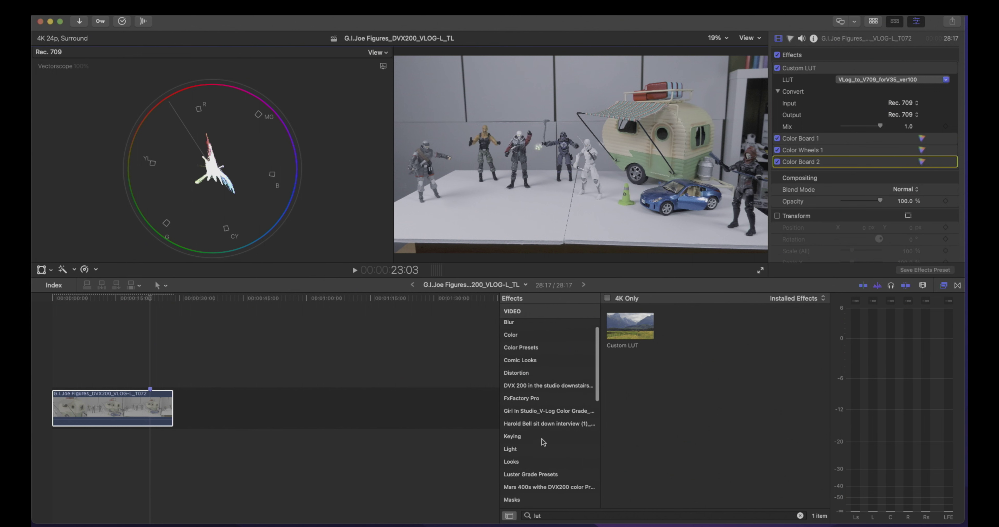
{"action": "left_click", "coordinate": [519, 466]}
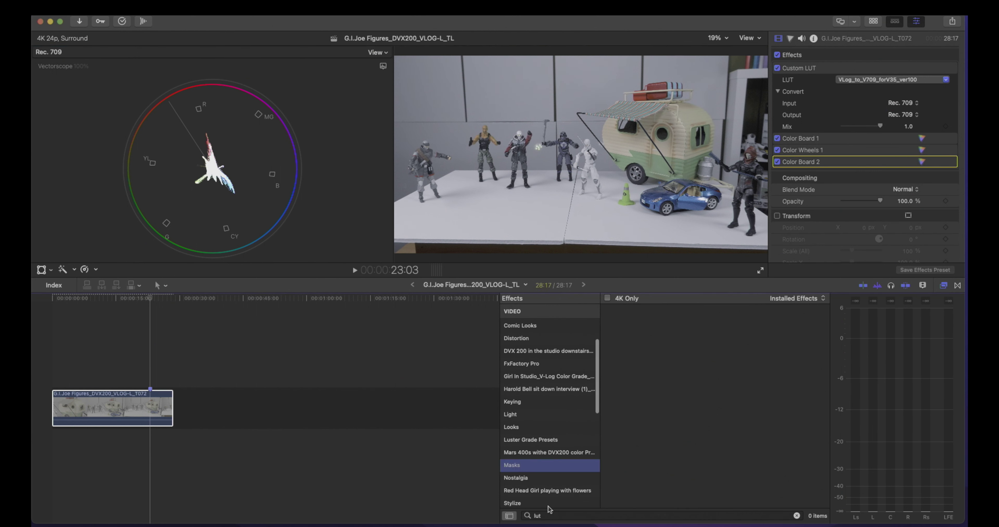
Apply the Draw Mask effect to the clip and set the viewer zoom to 100%
{"action": "left_click", "coordinate": [550, 516]}
{"action": "key", "text": "BackSpace"}
{"action": "key", "text": "BackSpace"}
{"action": "key", "text": "BackSpace"}
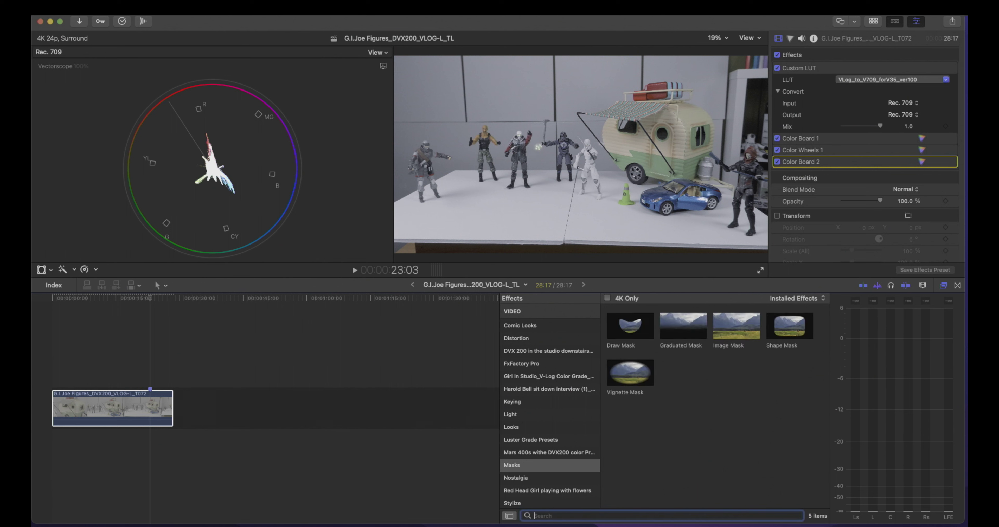
{"action": "left_click_drag", "start_coordinate": [634, 328], "coordinate": [113, 409]}
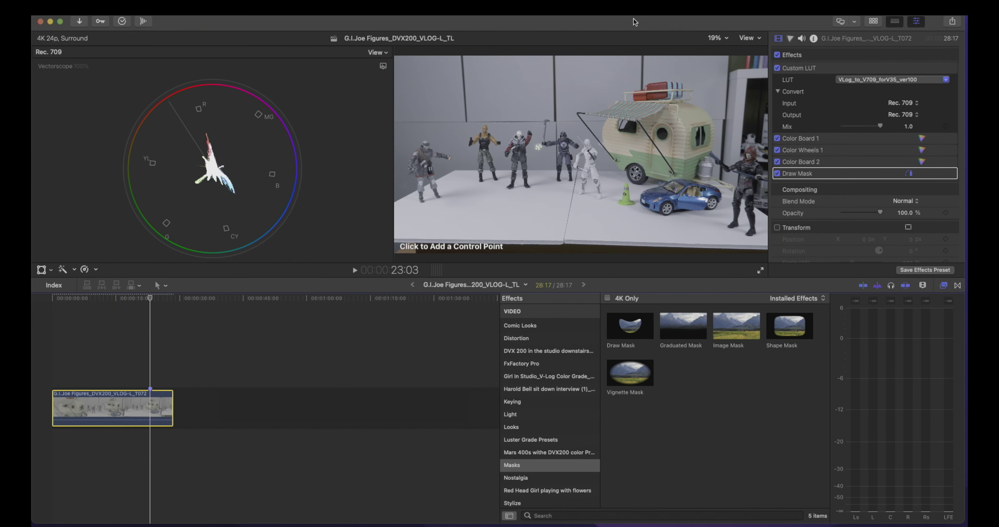
{"action": "left_click", "coordinate": [725, 38]}
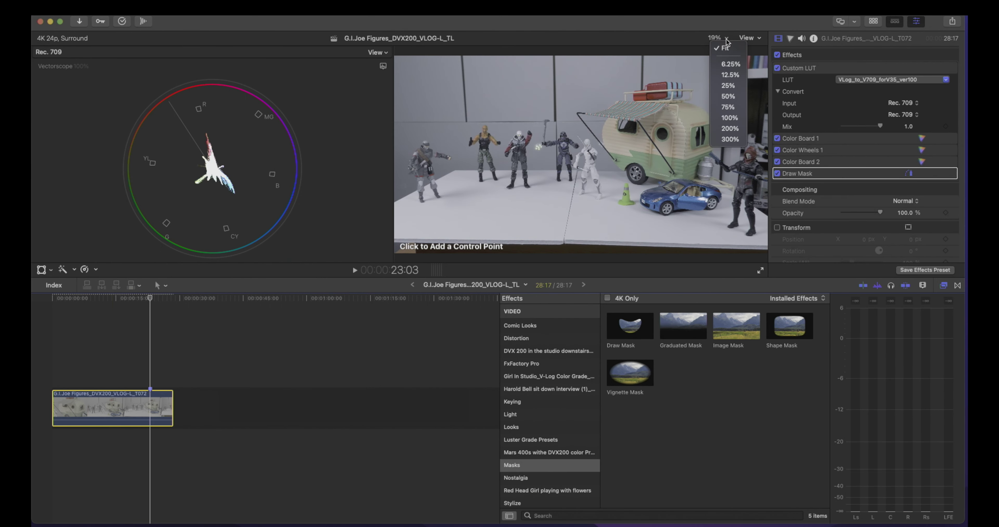
{"action": "left_click", "coordinate": [722, 118]}
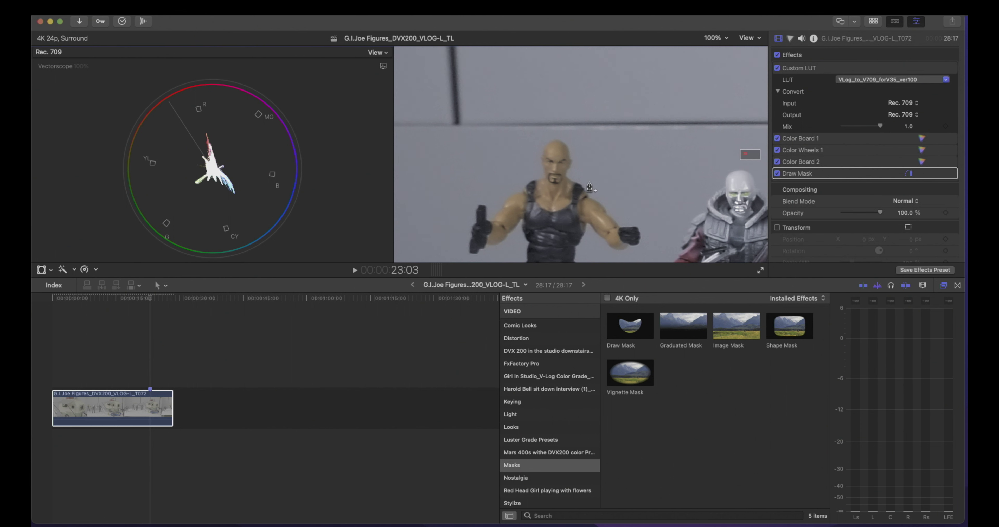
Draw a closed three-point mask shape on the bald figure's head
{"action": "left_click", "coordinate": [552, 148]}
{"action": "left_click", "coordinate": [560, 147]}
{"action": "left_click", "coordinate": [560, 157]}
{"action": "left_click", "coordinate": [552, 147]}
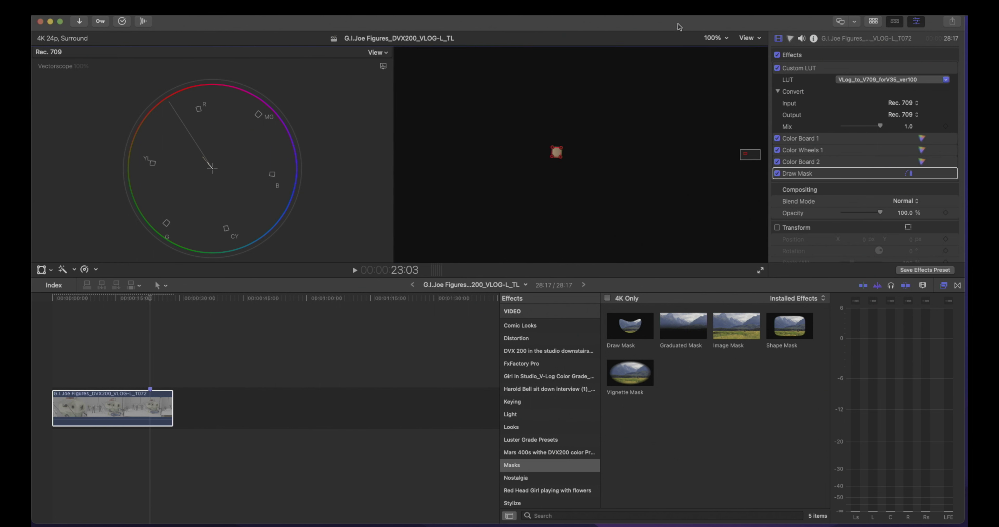
{"action": "left_click", "coordinate": [790, 37]}
{"action": "left_click", "coordinate": [821, 54]}
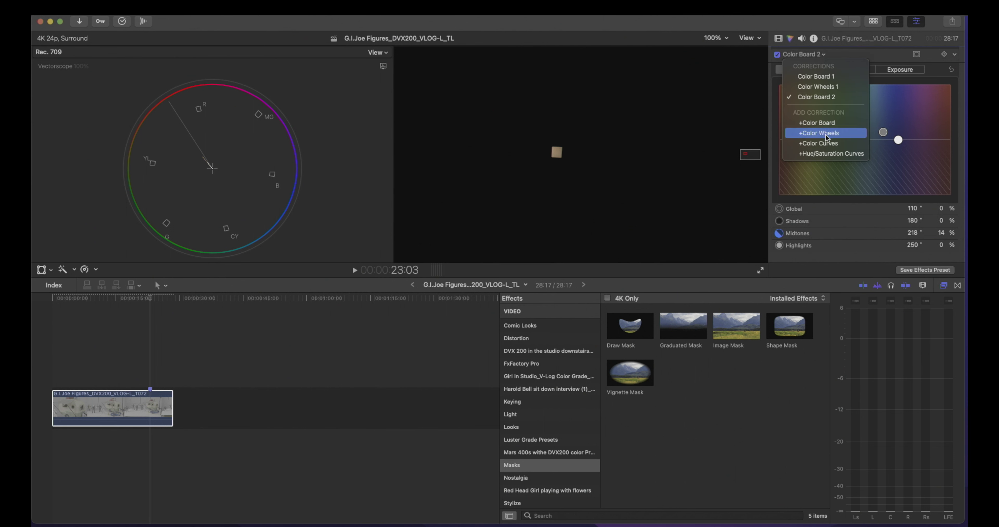
Add Hue/Saturation Curves and sample the tan swatch onto its Hue vs Hue curve
{"action": "left_click", "coordinate": [824, 152]}
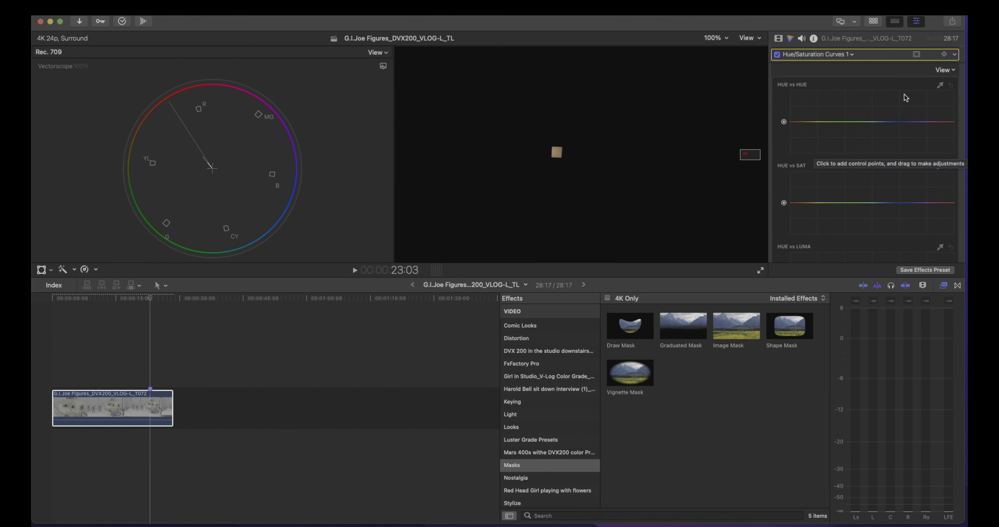
{"action": "left_click", "coordinate": [940, 85]}
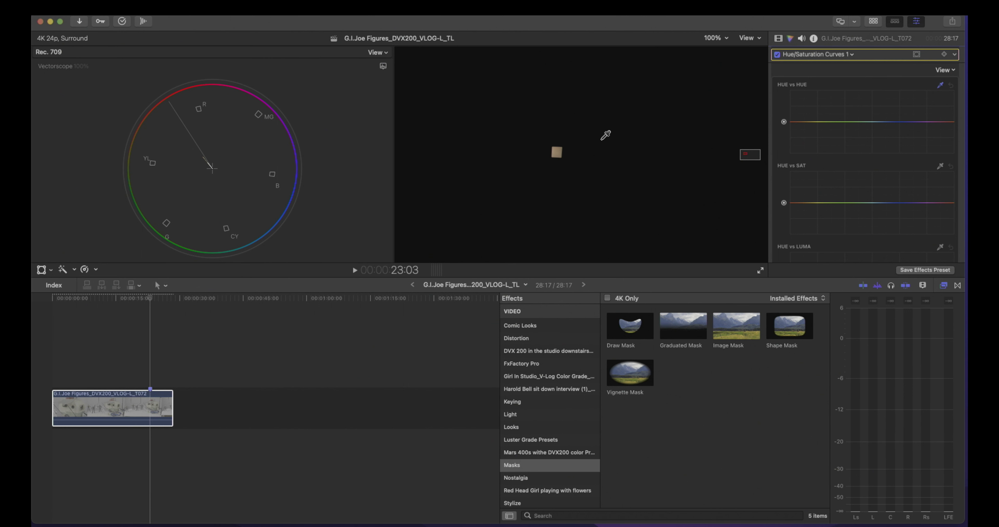
{"action": "left_click", "coordinate": [557, 152]}
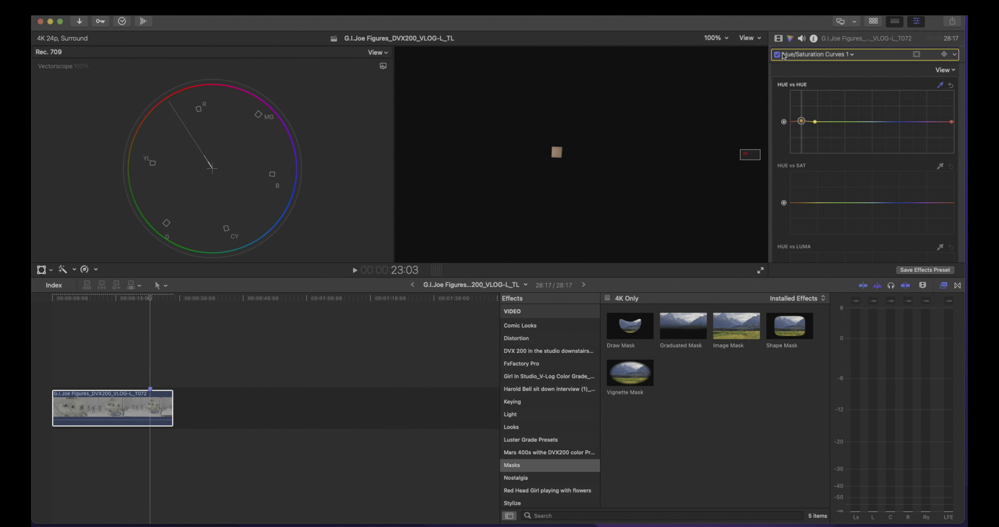
{"action": "left_click", "coordinate": [778, 39]}
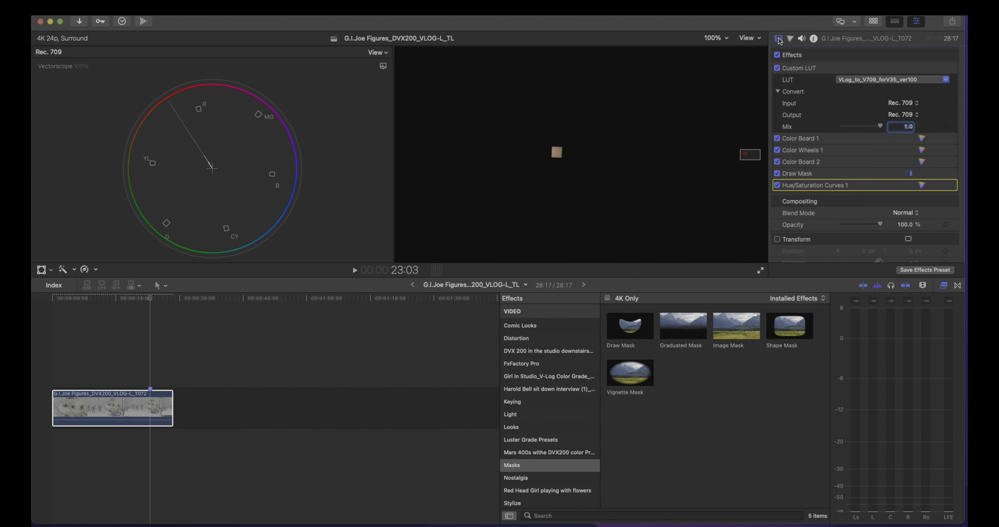
Turn off Draw Mask on the T072 clip and set the viewer zoom to Fit
{"action": "left_click", "coordinate": [776, 174]}
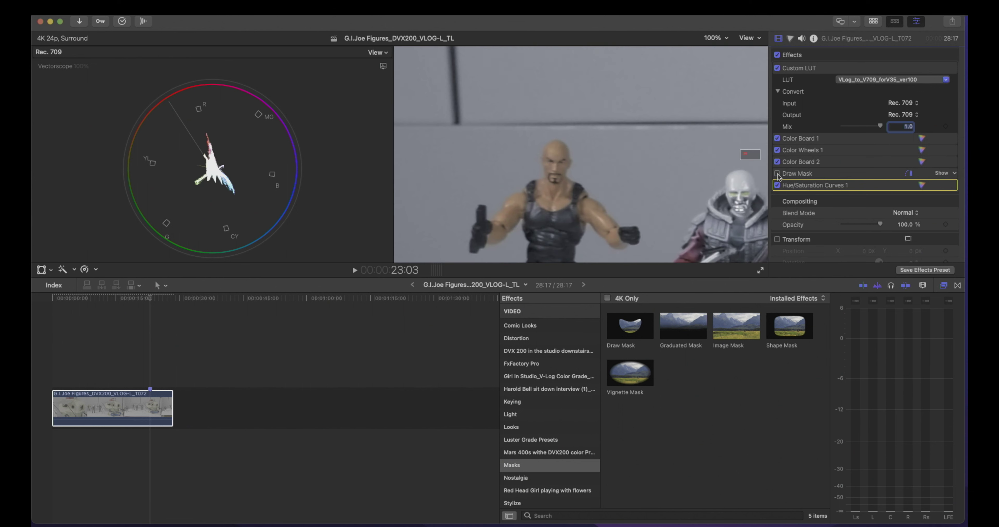
{"action": "left_click", "coordinate": [725, 38]}
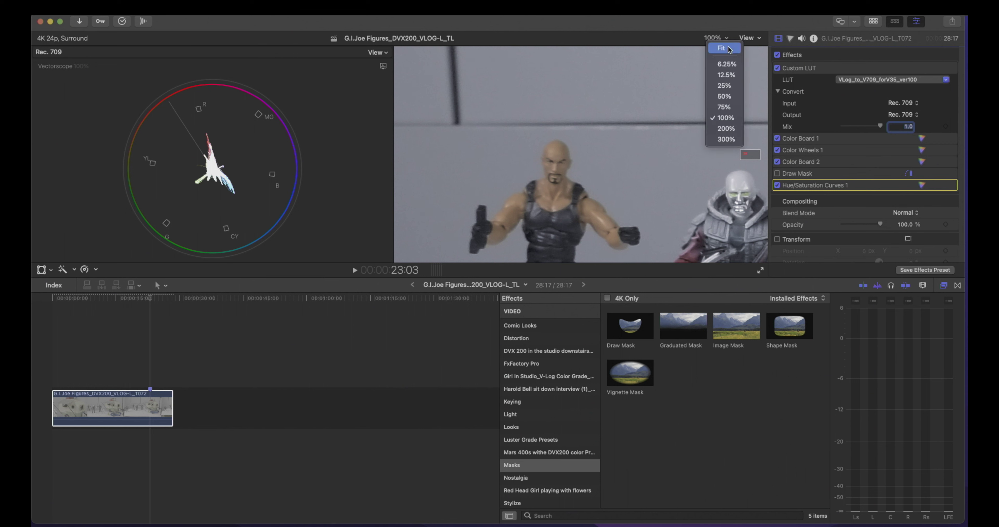
{"action": "left_click", "coordinate": [727, 49]}
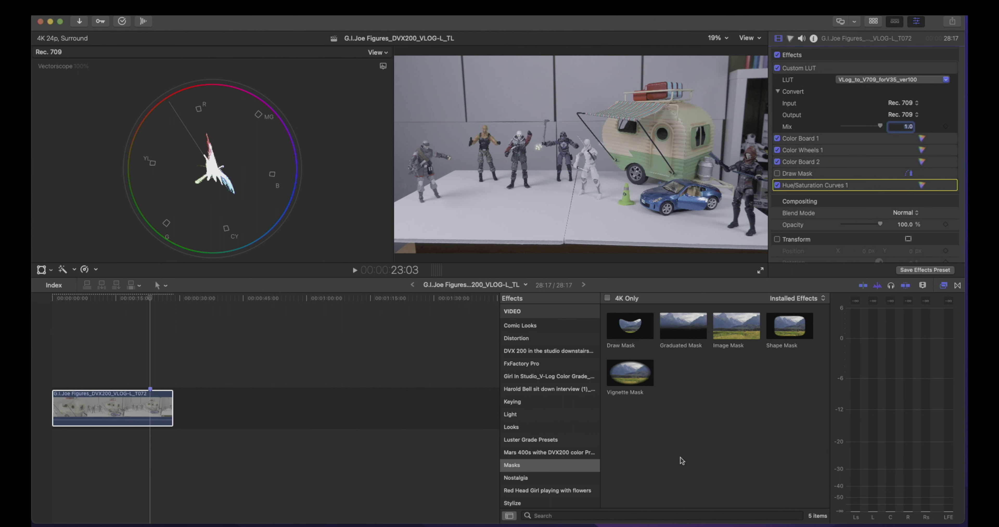
{"action": "left_click", "coordinate": [617, 513]}
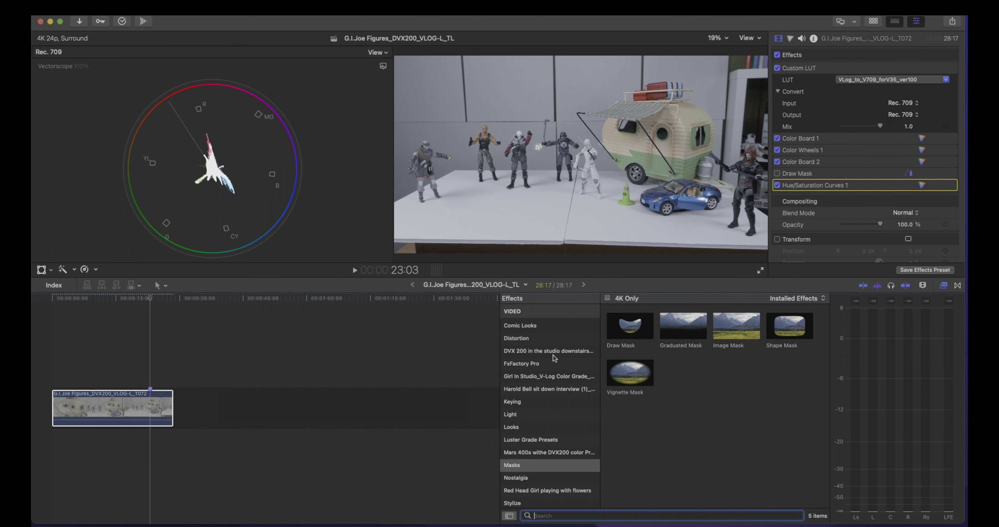
Find Sharpen under All video effects and apply it to the G.I. Joe clip at Amount 2.5
{"action": "scroll", "coordinate": [554, 355], "scroll_direction": "up", "scroll_amount": 5}
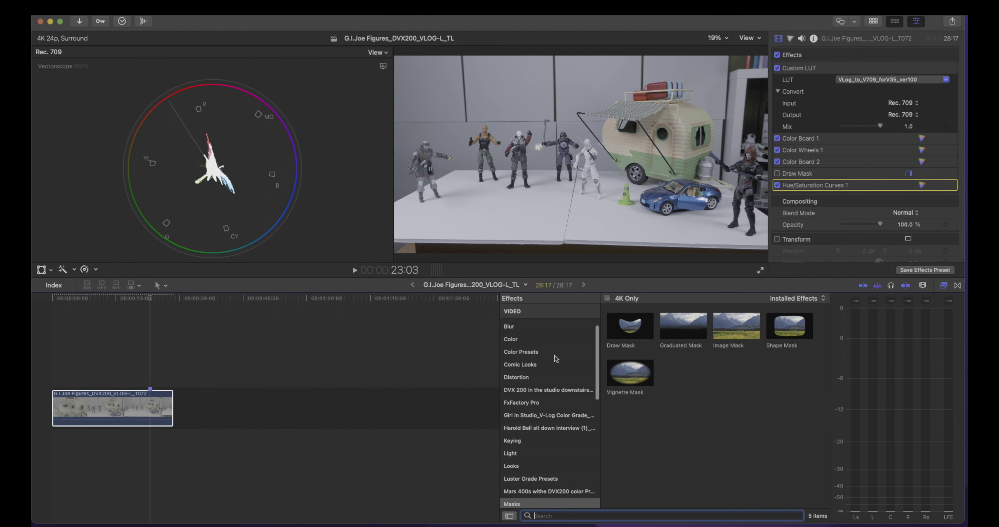
{"action": "left_click", "coordinate": [528, 346]}
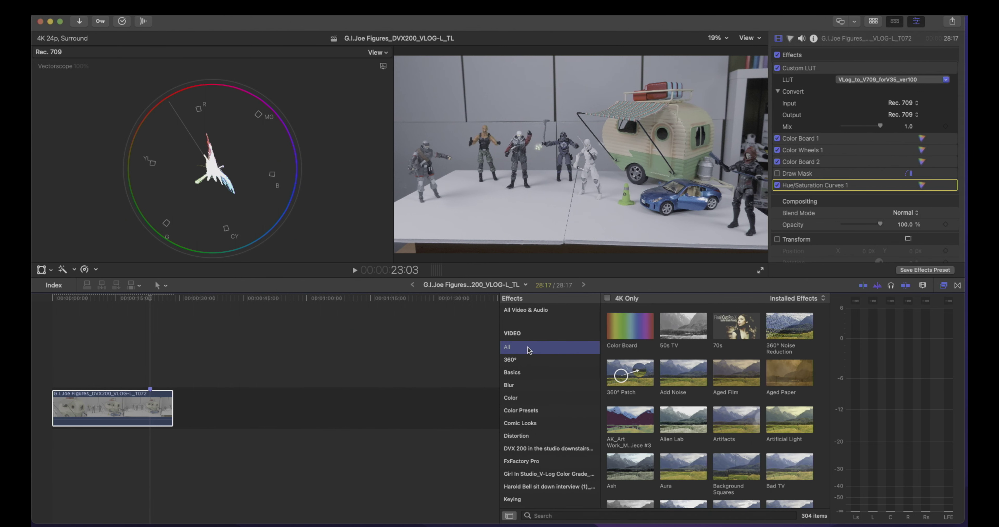
{"action": "scroll", "coordinate": [817, 356], "scroll_direction": "down", "scroll_amount": 10}
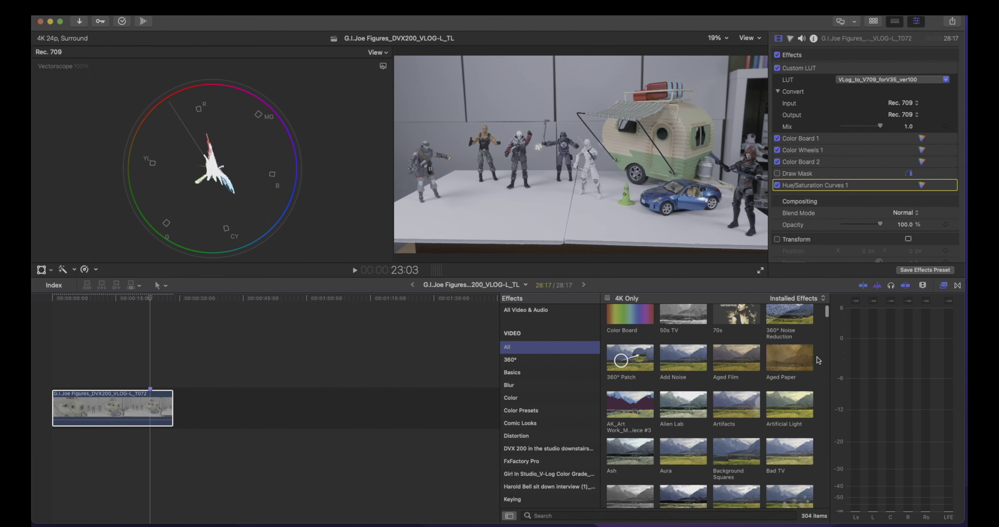
{"action": "scroll", "coordinate": [817, 357], "scroll_direction": "down", "scroll_amount": 8}
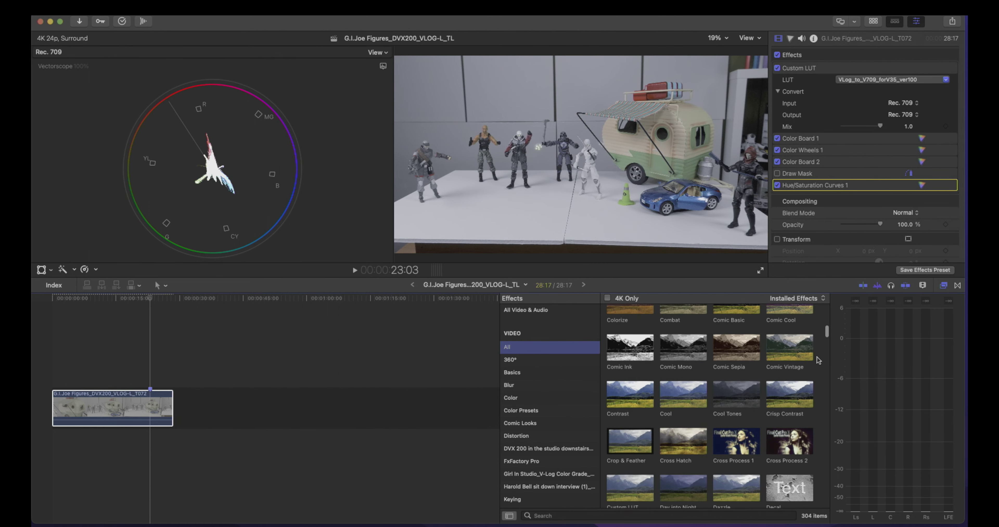
{"action": "scroll", "coordinate": [817, 356], "scroll_direction": "down", "scroll_amount": 2}
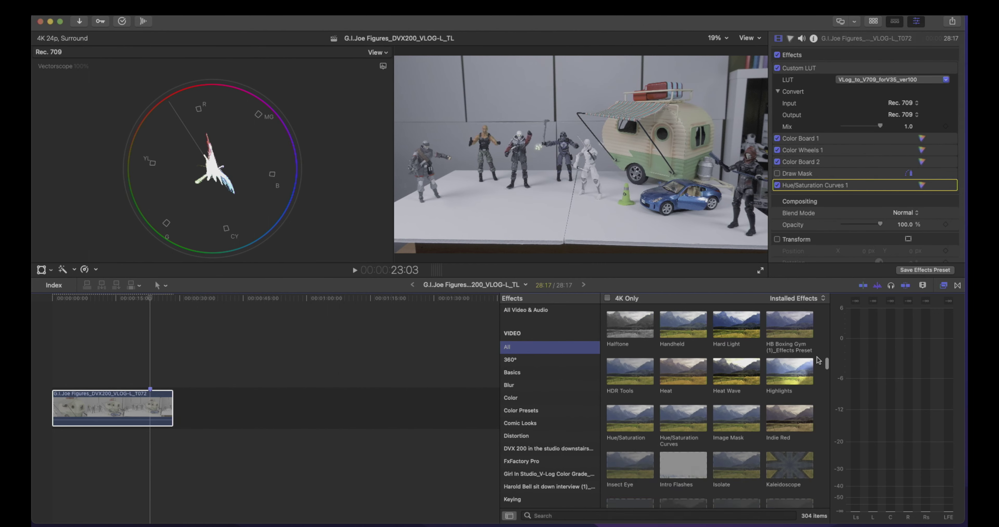
{"action": "scroll", "coordinate": [816, 357], "scroll_direction": "down", "scroll_amount": 2}
{"action": "scroll", "coordinate": [817, 357], "scroll_direction": "down", "scroll_amount": 2}
{"action": "scroll", "coordinate": [817, 357], "scroll_direction": "down", "scroll_amount": 2}
{"action": "scroll", "coordinate": [817, 357], "scroll_direction": "down", "scroll_amount": 2}
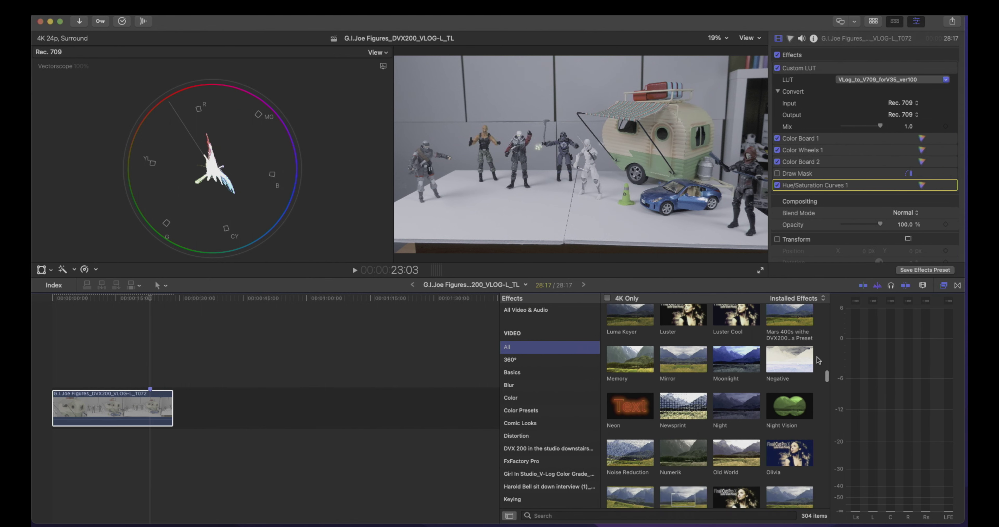
{"action": "scroll", "coordinate": [817, 357], "scroll_direction": "down", "scroll_amount": 2}
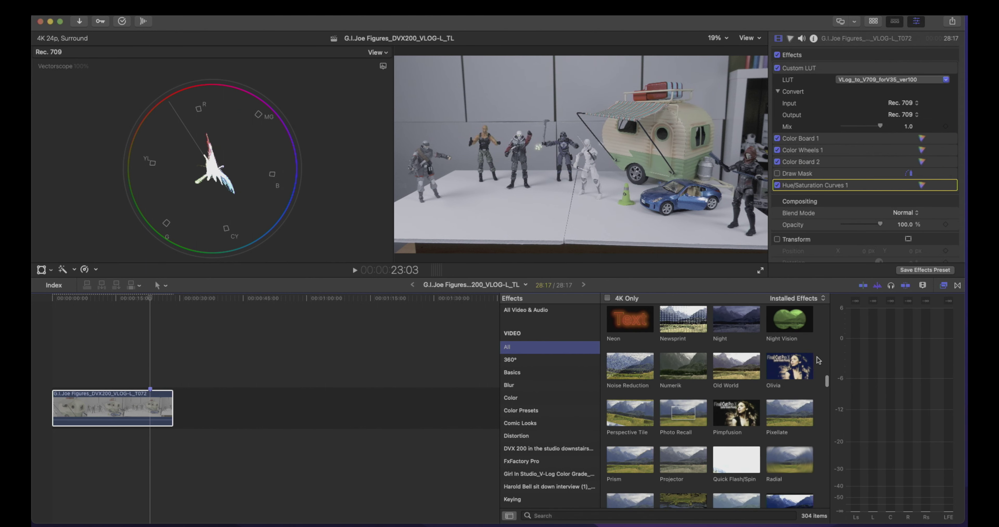
{"action": "scroll", "coordinate": [817, 356], "scroll_direction": "down", "scroll_amount": 2}
{"action": "scroll", "coordinate": [817, 356], "scroll_direction": "down", "scroll_amount": 1}
{"action": "scroll", "coordinate": [817, 357], "scroll_direction": "down", "scroll_amount": 1}
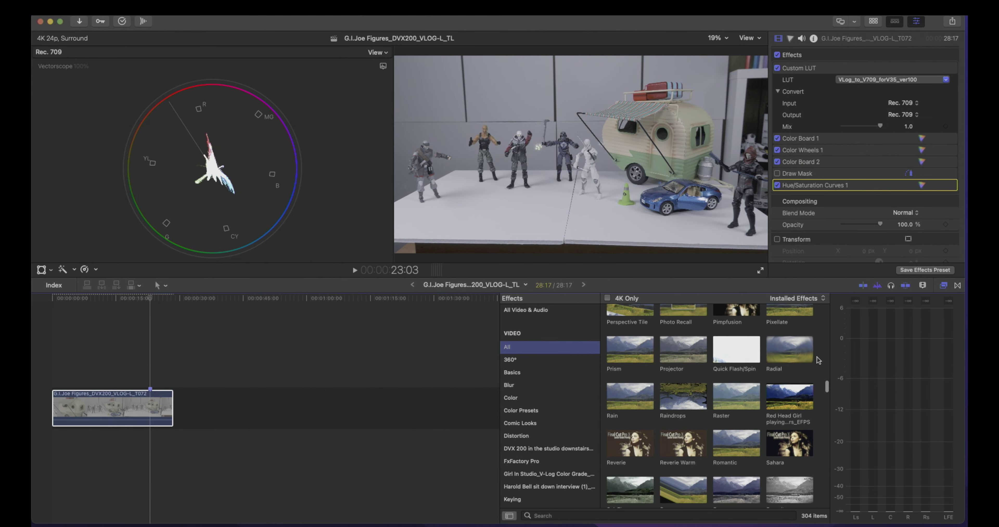
{"action": "scroll", "coordinate": [817, 357], "scroll_direction": "down", "scroll_amount": 1}
{"action": "scroll", "coordinate": [817, 356], "scroll_direction": "down", "scroll_amount": 1}
{"action": "scroll", "coordinate": [816, 357], "scroll_direction": "down", "scroll_amount": 1}
{"action": "scroll", "coordinate": [817, 357], "scroll_direction": "down", "scroll_amount": 1}
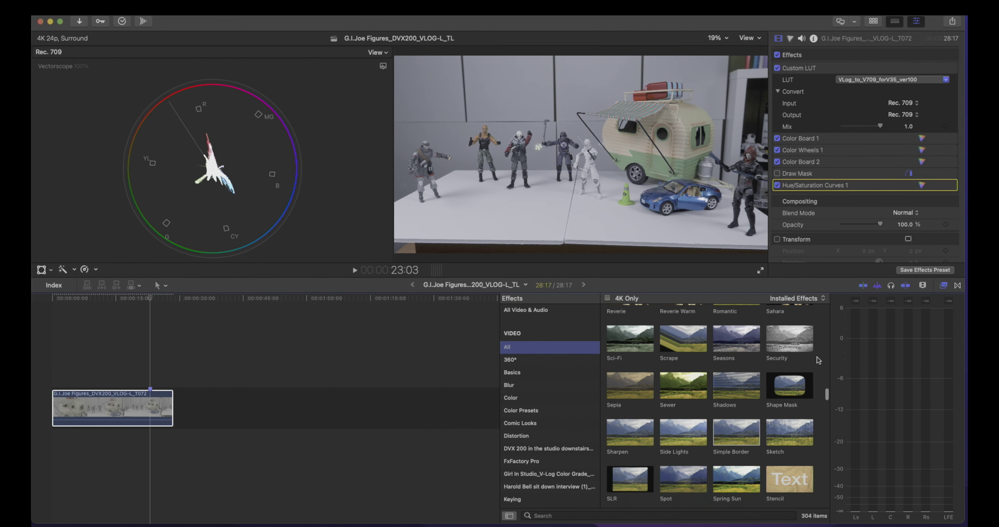
{"action": "scroll", "coordinate": [816, 356], "scroll_direction": "down", "scroll_amount": 1}
{"action": "left_click", "coordinate": [634, 405]}
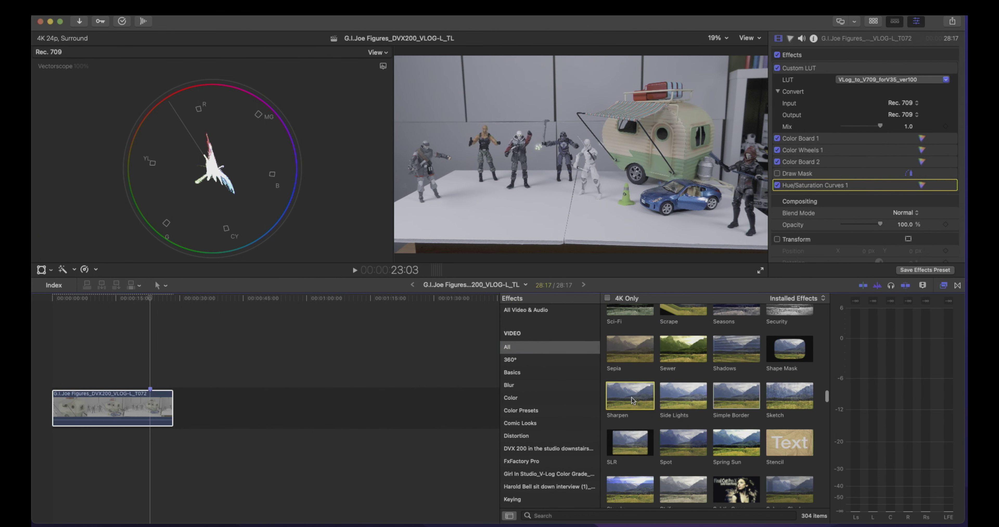
{"action": "left_click_drag", "start_coordinate": [607, 401], "coordinate": [101, 411]}
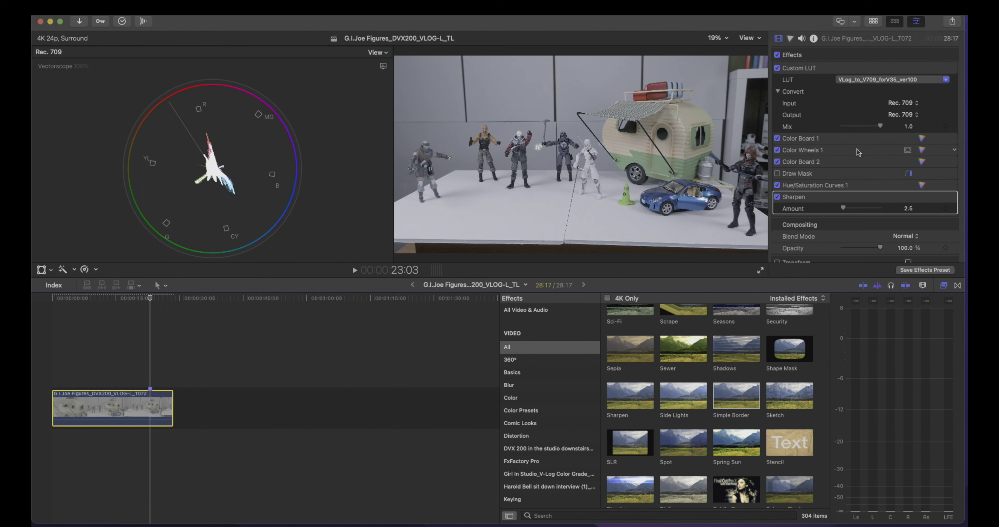
{"action": "left_click", "coordinate": [776, 197]}
{"action": "left_click", "coordinate": [776, 197]}
{"action": "left_click", "coordinate": [777, 197]}
{"action": "left_click", "coordinate": [777, 197]}
{"action": "left_click", "coordinate": [777, 56]}
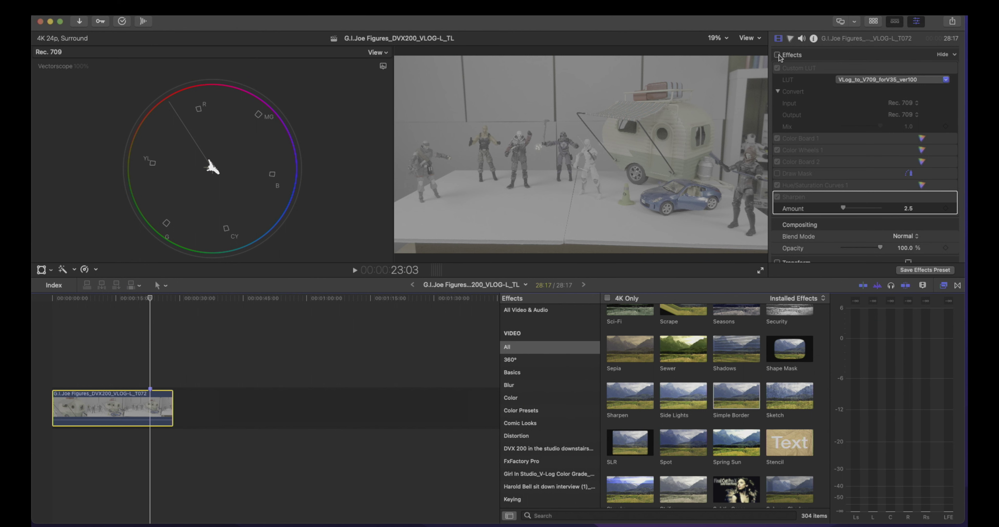
{"action": "left_click", "coordinate": [778, 56]}
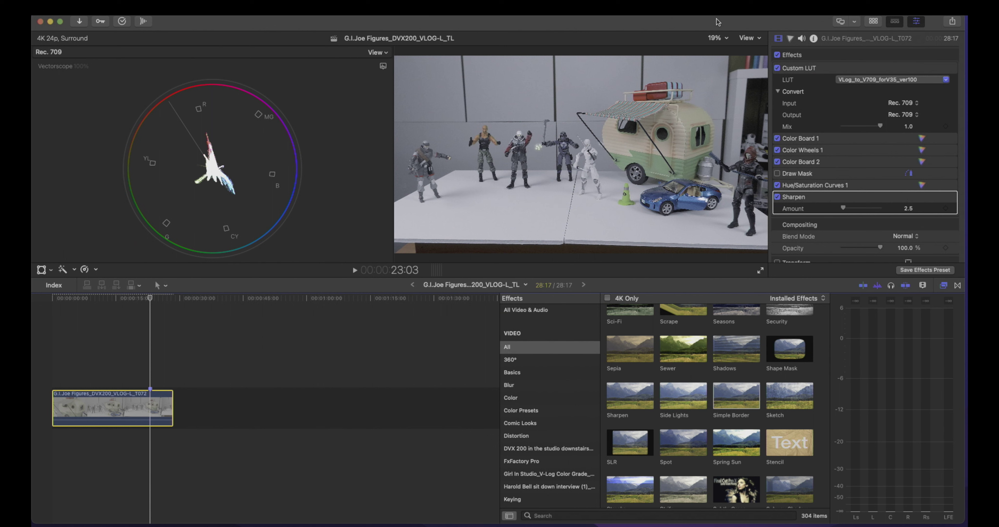
{"action": "scroll", "coordinate": [877, 165], "scroll_direction": "down", "scroll_amount": 10}
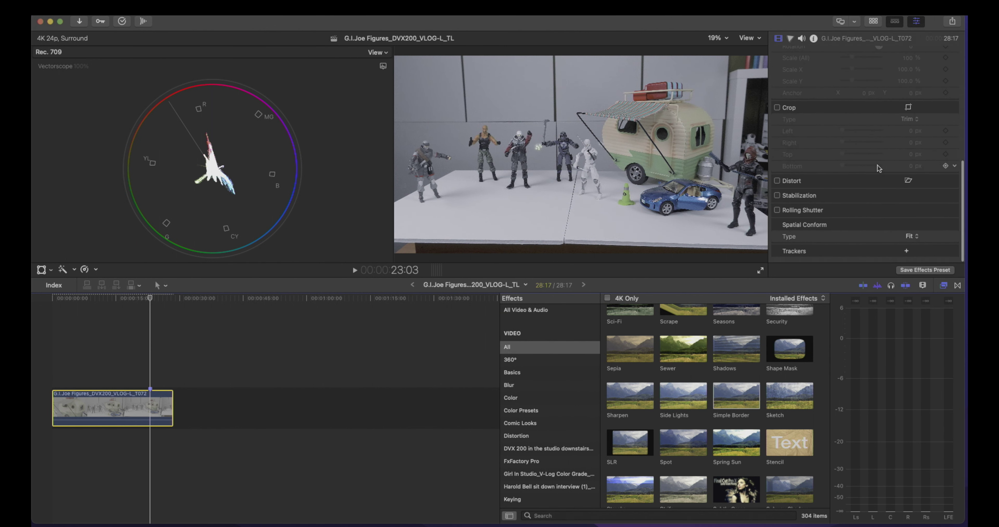
{"action": "scroll", "coordinate": [877, 165], "scroll_direction": "up", "scroll_amount": 10}
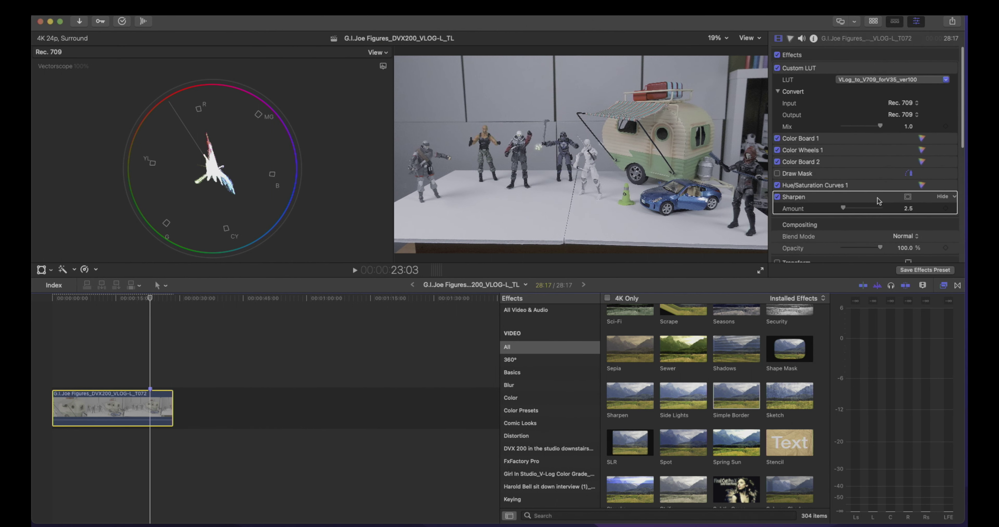
Start an effects preset named 'G.I.Joe Figures_DVX200_VLOG-L_Effect Preset' and copy that name
{"action": "left_click", "coordinate": [928, 270]}
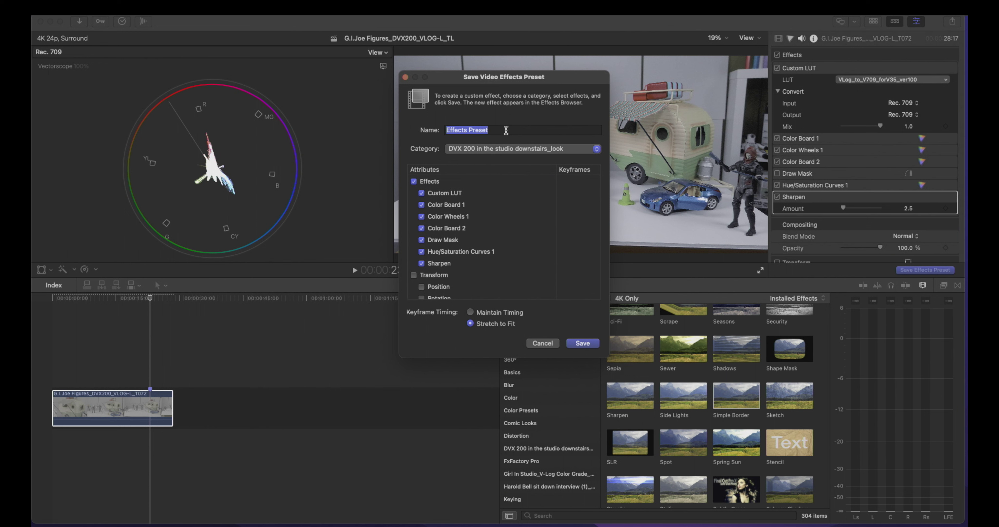
{"action": "key", "text": "BackSpace"}
{"action": "type", "text": "G.I.Joe Figures_DVX200_VLOG-L"}
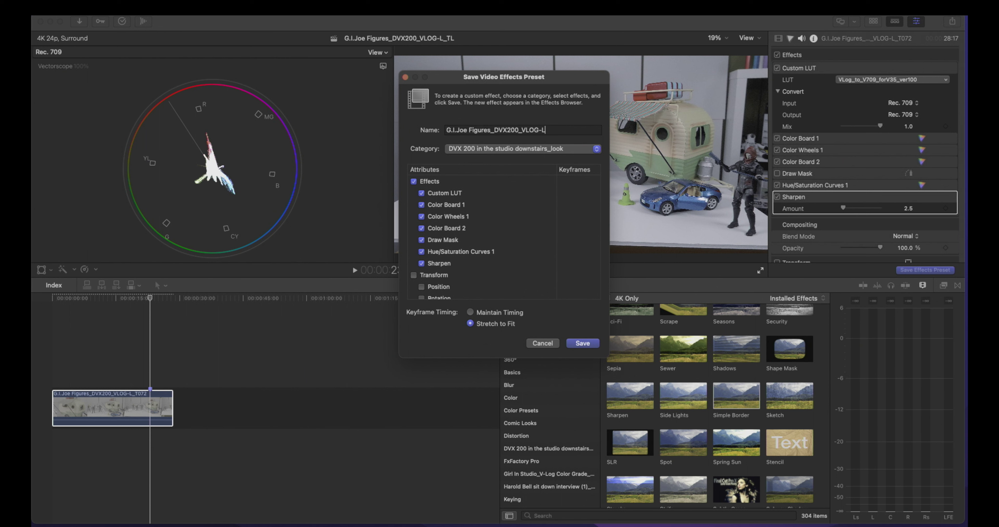
{"action": "type", "text": "_"}
{"action": "type", "text": "Ex"}
{"action": "key", "text": "BackSpace"}
{"action": "type", "text": "ft"}
{"action": "type", "text": "ff"}
{"action": "type", "text": "ect"}
{"action": "type", "text": " P"}
{"action": "type", "text": "reset"}
{"action": "left_click_drag", "start_coordinate": [593, 129], "coordinate": [436, 132]}
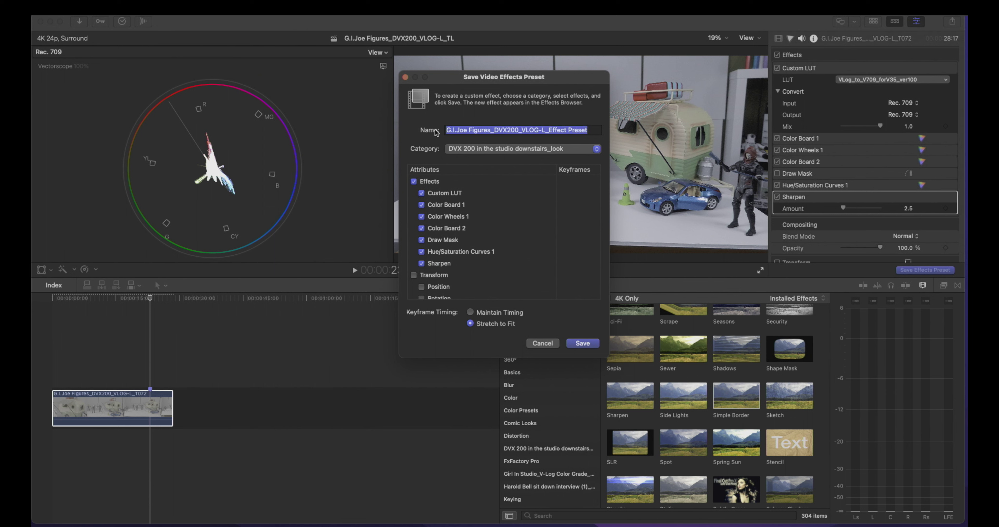
{"action": "left_click", "coordinate": [597, 150]}
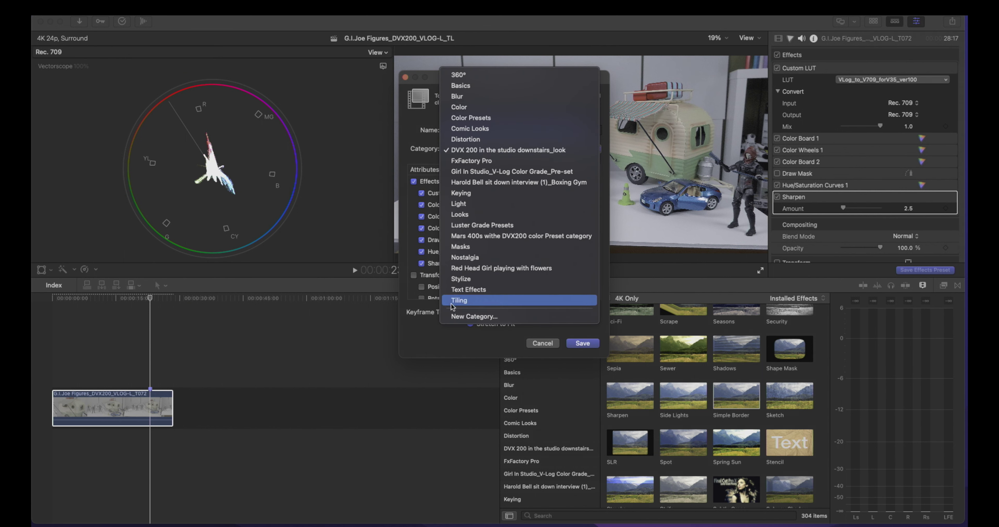
Save the preset into a new category named with the pasted preset name
{"action": "left_click", "coordinate": [464, 316]}
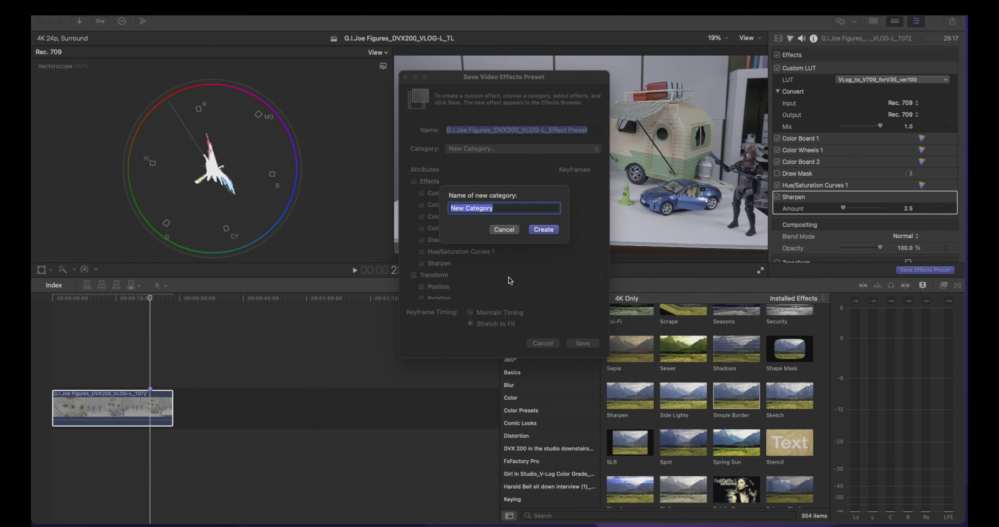
{"action": "key", "text": "super+v"}
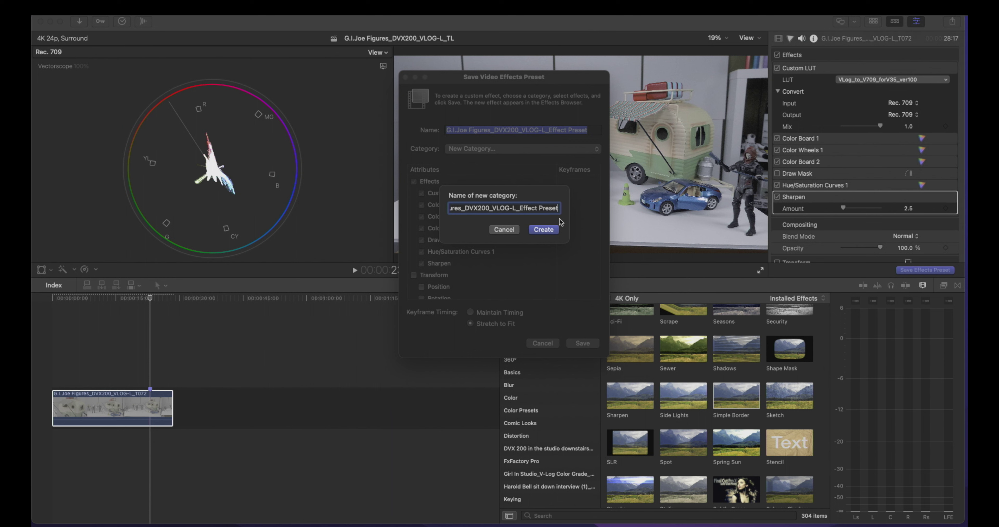
{"action": "left_click", "coordinate": [542, 229]}
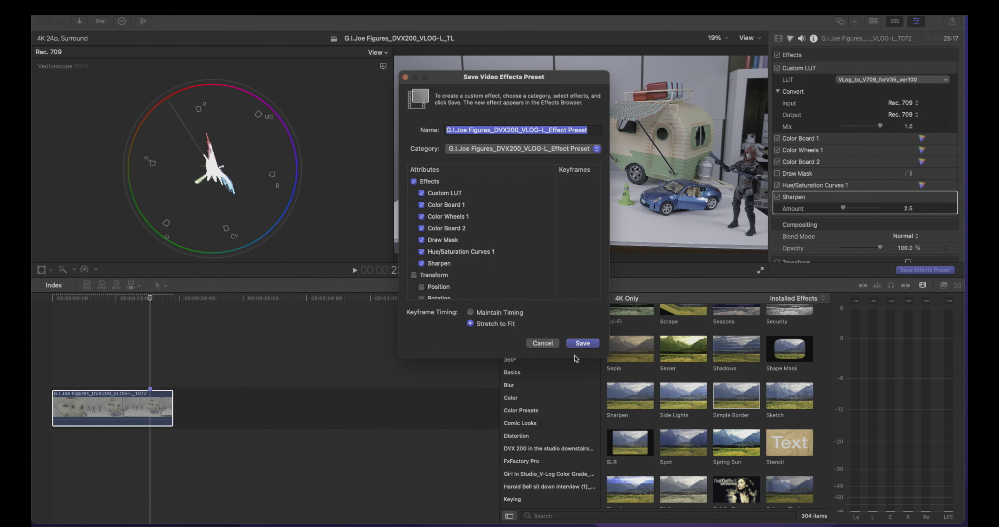
{"action": "left_click", "coordinate": [581, 343]}
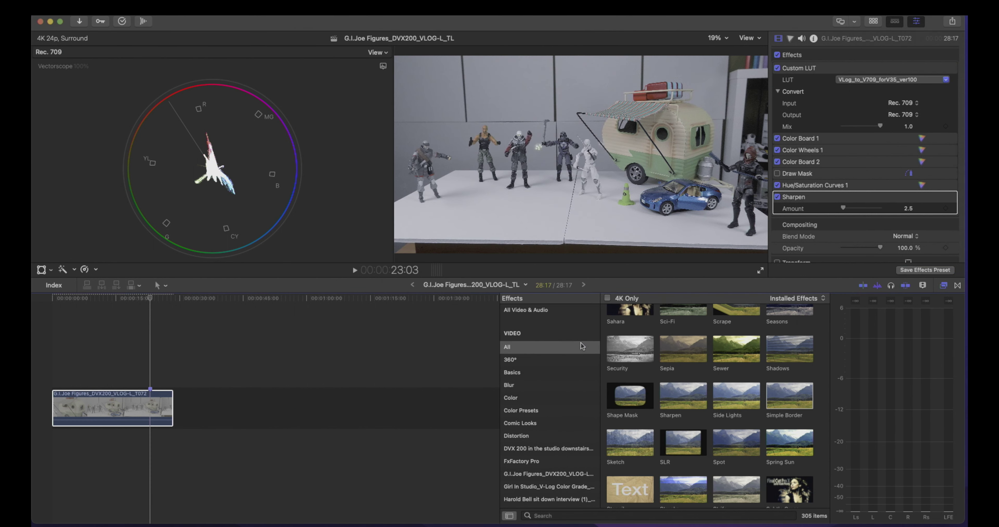
Hide the Effects browser so the timeline spans the full width
{"action": "left_click", "coordinate": [942, 285]}
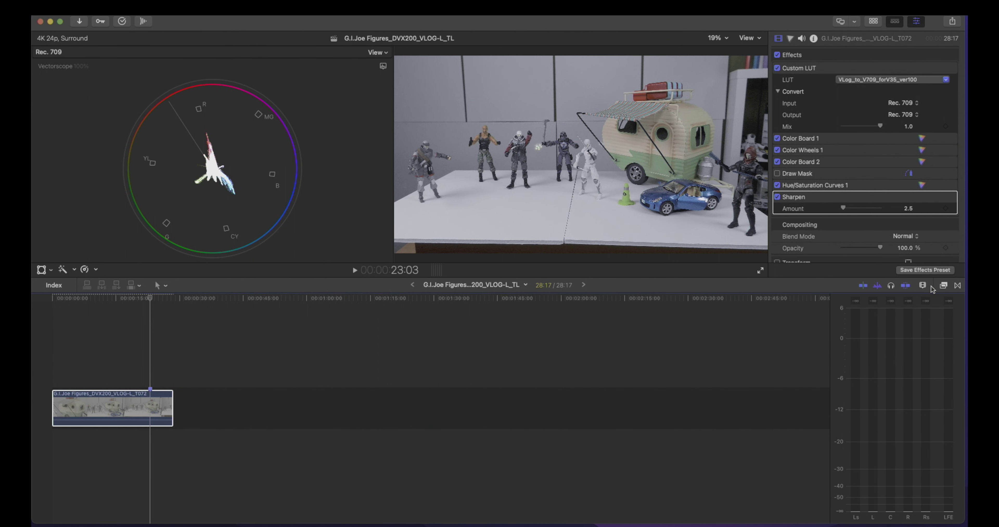